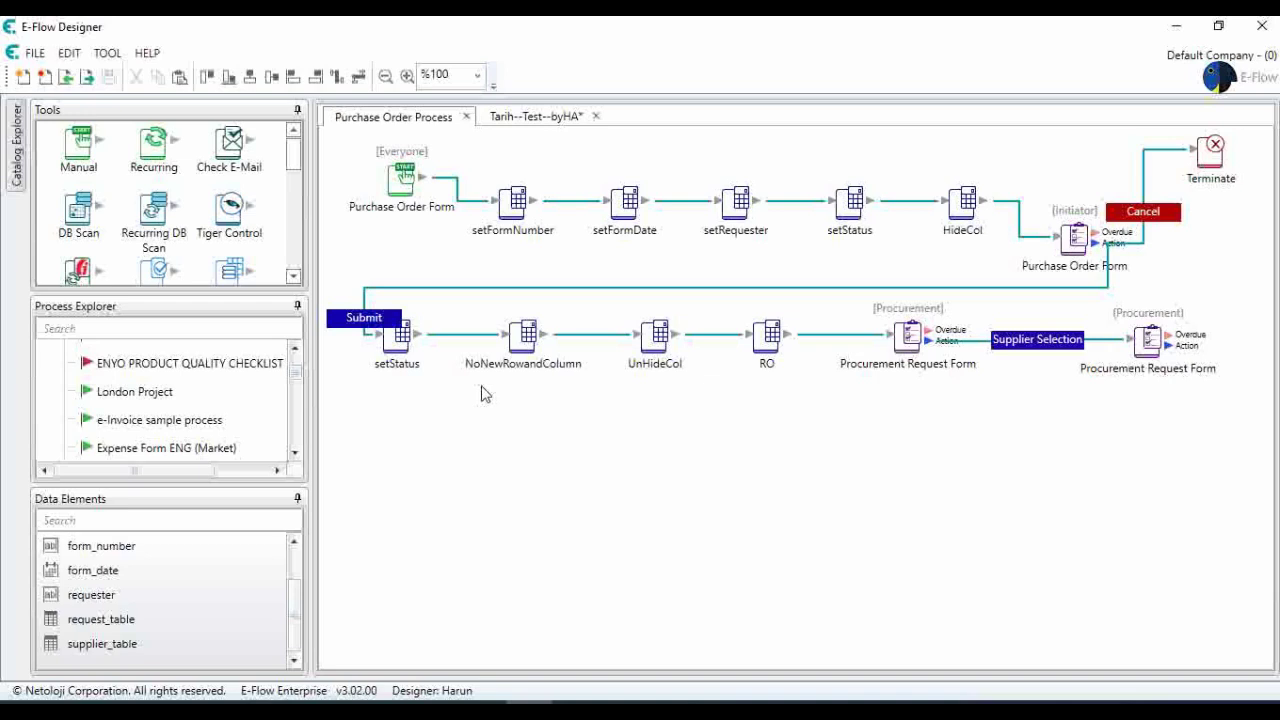
Create a new data element named Supplier Selection RN with the Numeric type.
{"action": "right_click", "coordinate": [211, 644]}
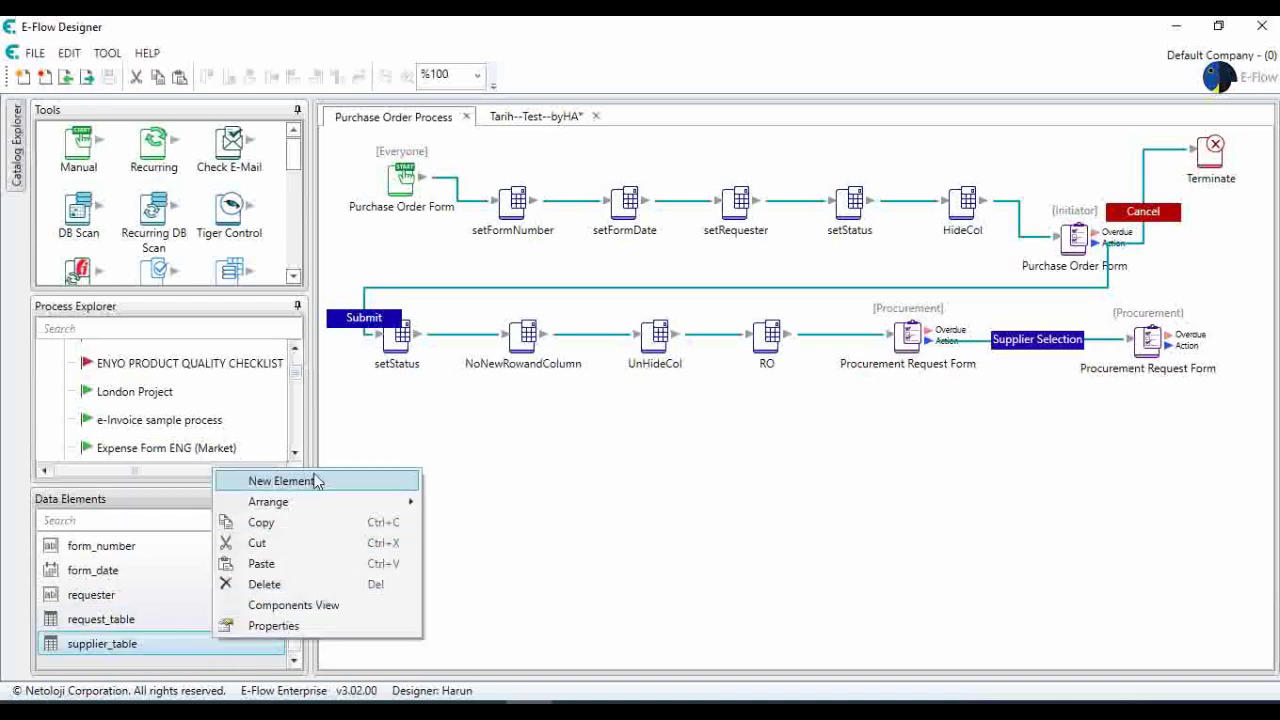
{"action": "left_click", "coordinate": [316, 482]}
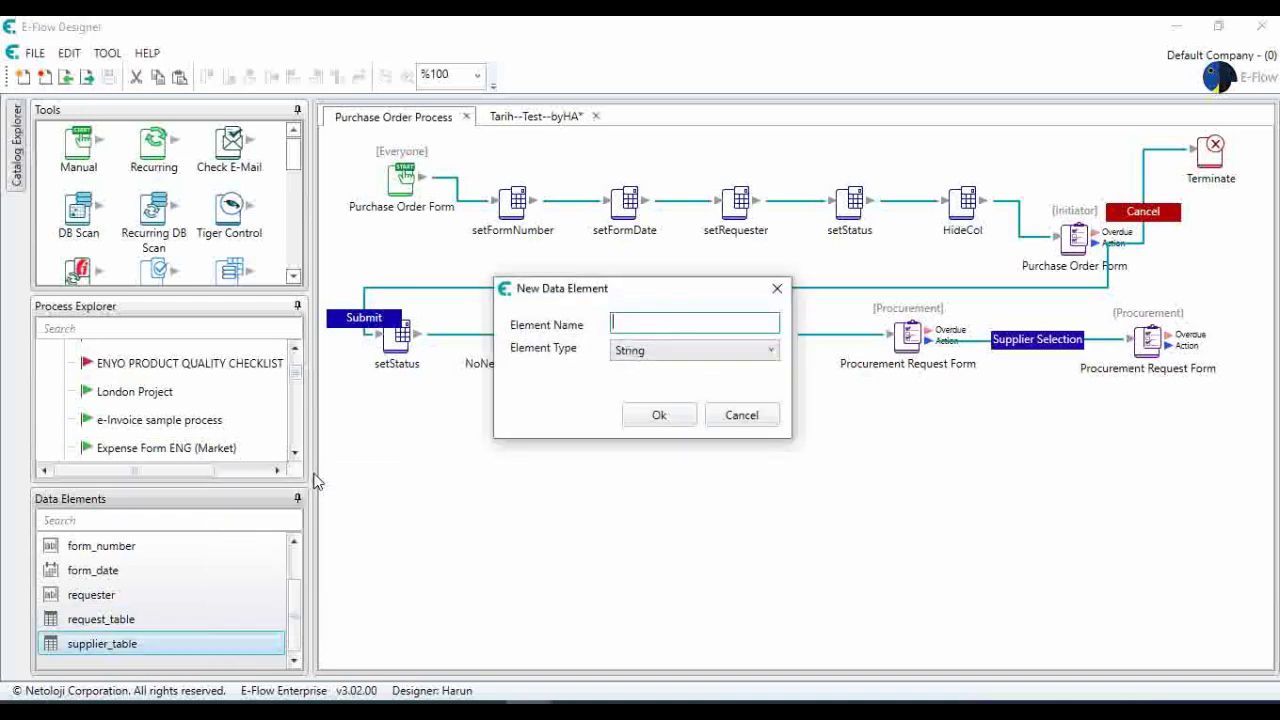
{"action": "type", "text": "Supplier Sel"}
{"action": "key", "text": "BackSpace"}
{"action": "key", "text": "BackSpace"}
{"action": "type", "text": "election RN"}
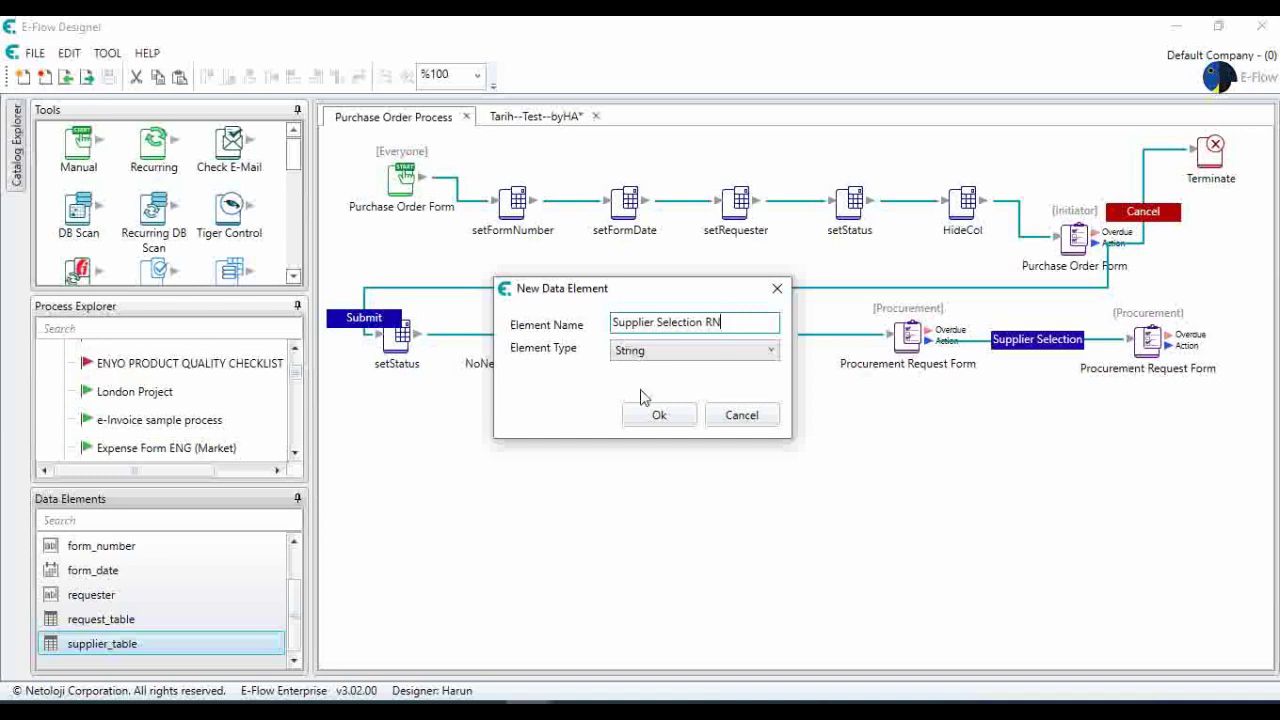
{"action": "left_click", "coordinate": [677, 356]}
{"action": "left_click", "coordinate": [672, 400]}
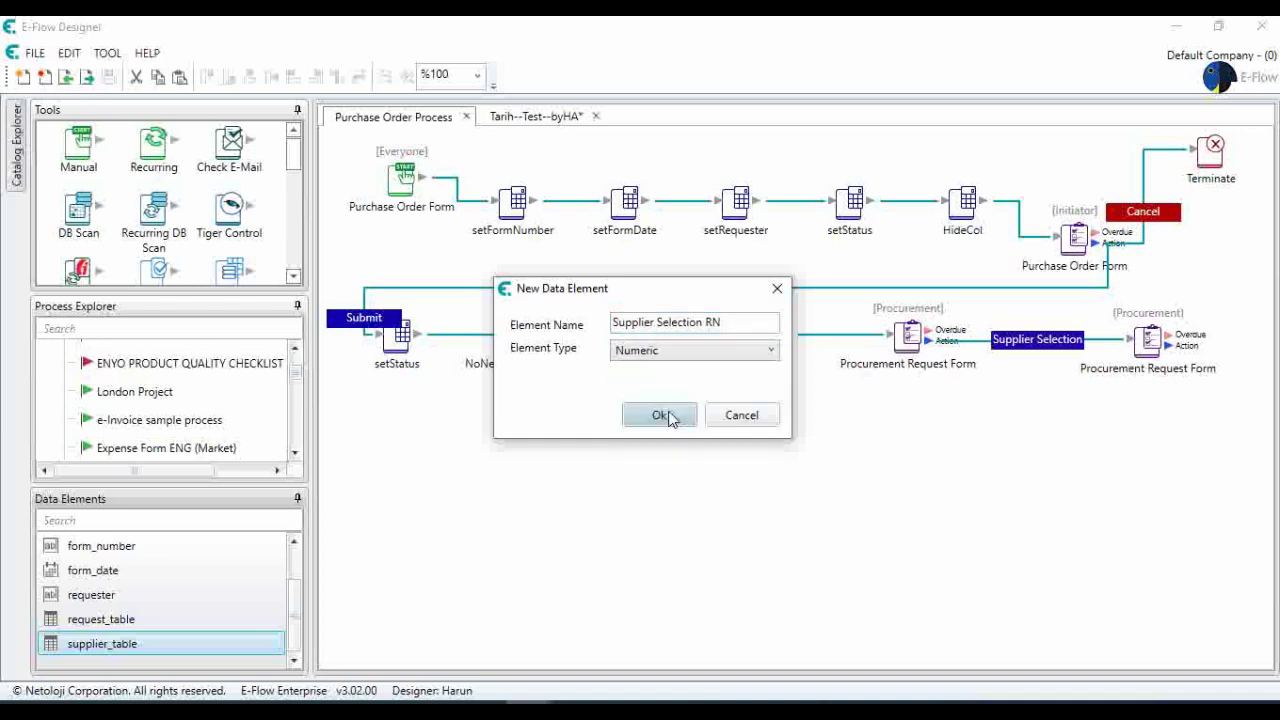
{"action": "left_click", "coordinate": [667, 418]}
{"action": "scroll", "coordinate": [300, 578], "scroll_direction": "down", "scroll_amount": 1}
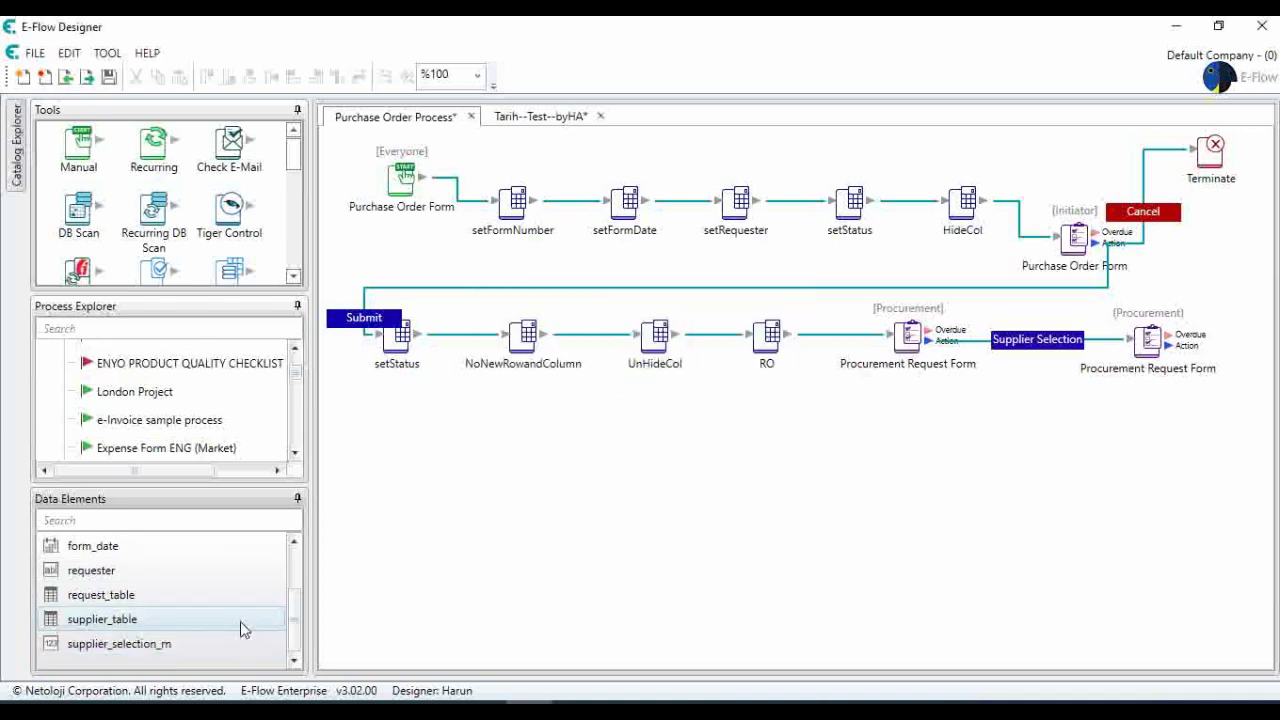
Add a Calculate activity below setStatus, described as Supplier Selection RN, with supplier_selection_rn as its calculated data element.
{"action": "scroll", "coordinate": [222, 198], "scroll_direction": "down", "scroll_amount": 2}
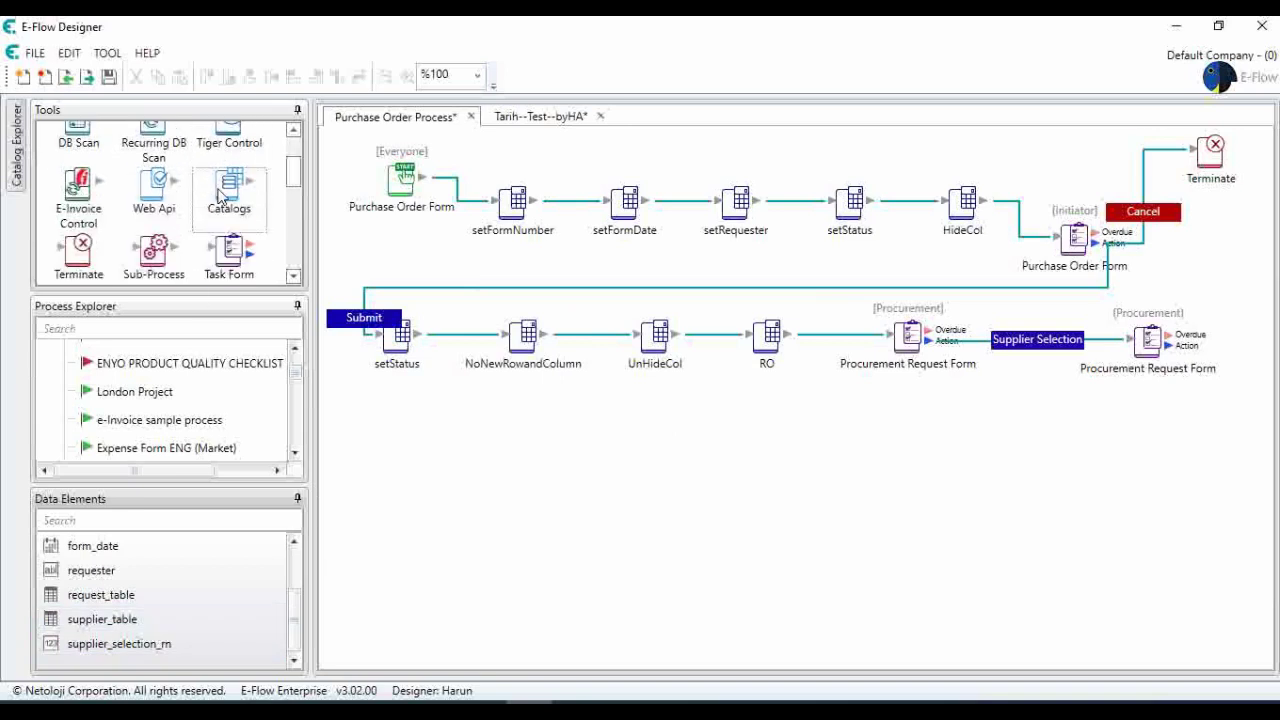
{"action": "scroll", "coordinate": [225, 205], "scroll_direction": "down", "scroll_amount": 2}
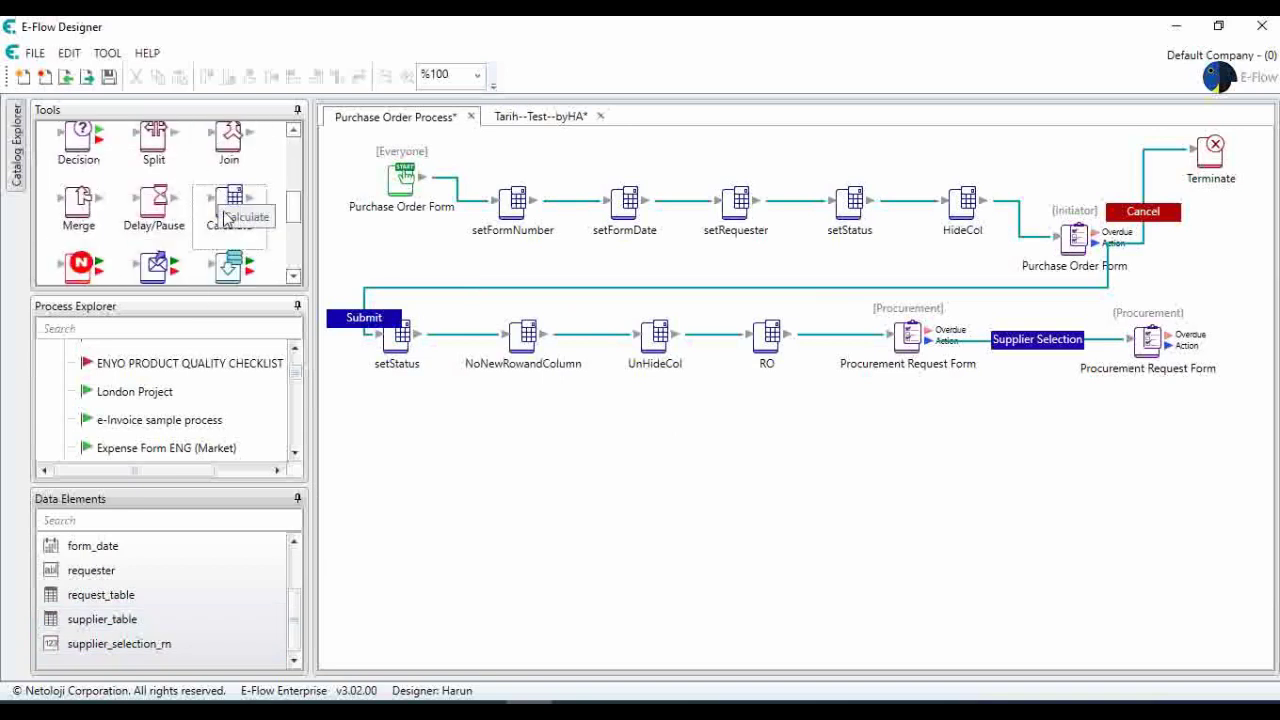
{"action": "left_click_drag", "start_coordinate": [229, 212], "coordinate": [392, 430]}
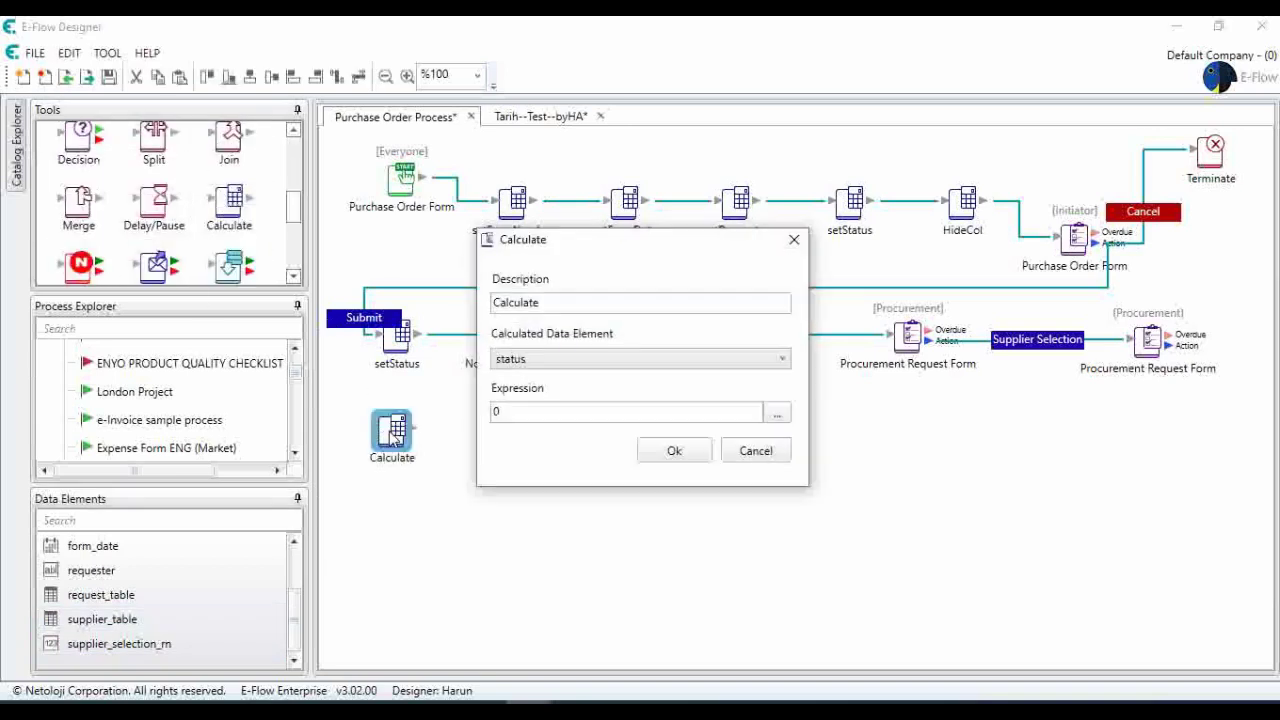
{"action": "left_click", "coordinate": [577, 360]}
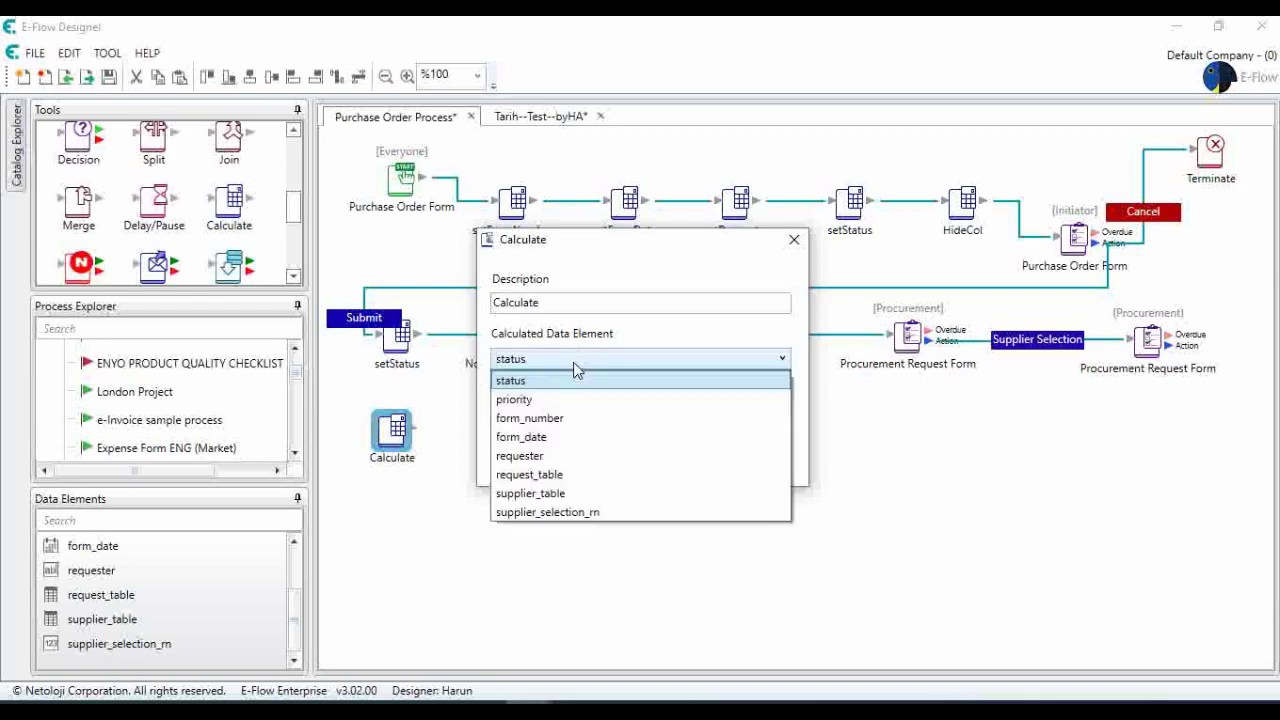
{"action": "left_click", "coordinate": [595, 518]}
{"action": "left_click_drag", "start_coordinate": [566, 306], "coordinate": [322, 308]}
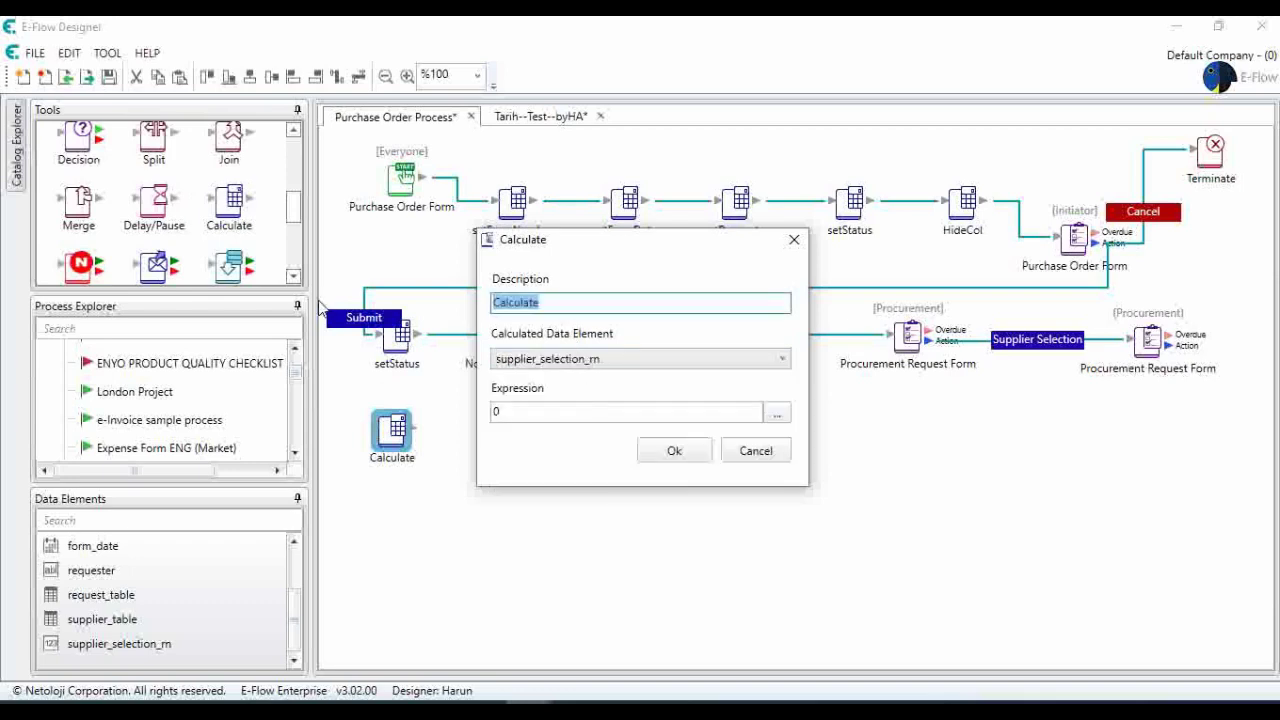
{"action": "type", "text": "Supplier Selec"}
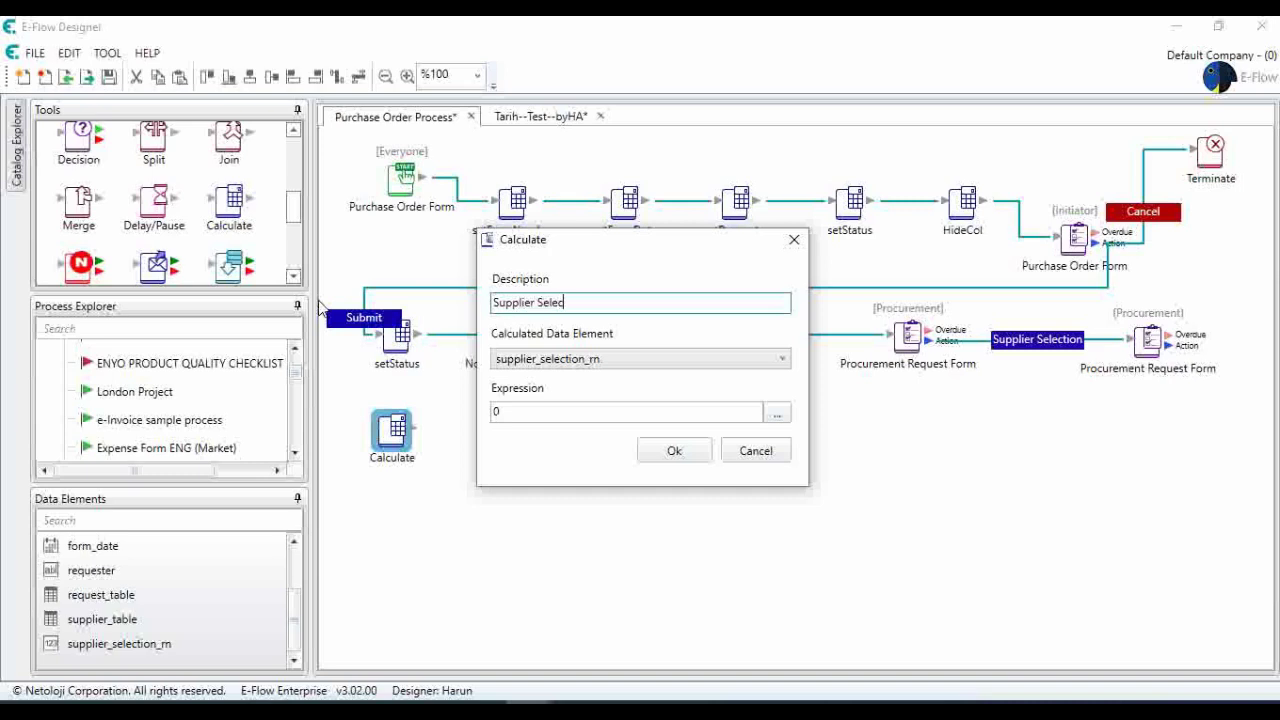
{"action": "type", "text": "tion RN"}
Insert the GetLineItemRowCount(table) function into the expression formula of the Supplier Selection RN calculation.
{"action": "left_click", "coordinate": [777, 413]}
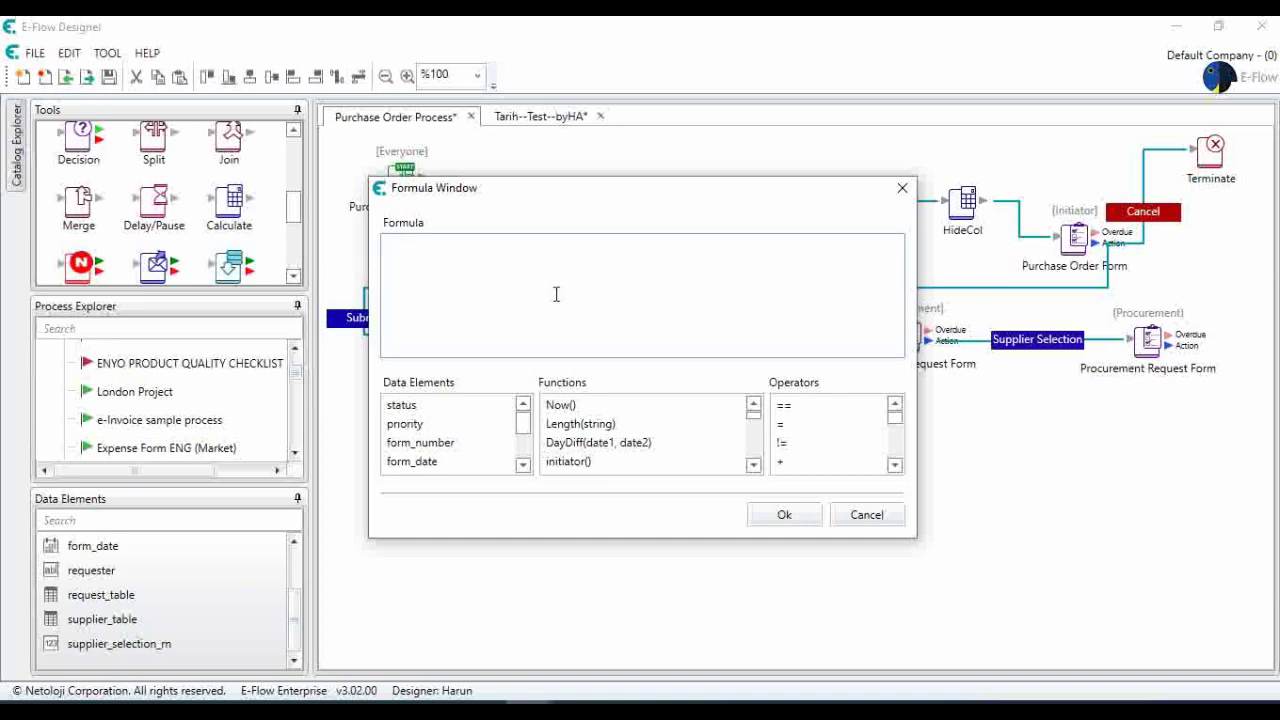
{"action": "left_click", "coordinate": [610, 410]}
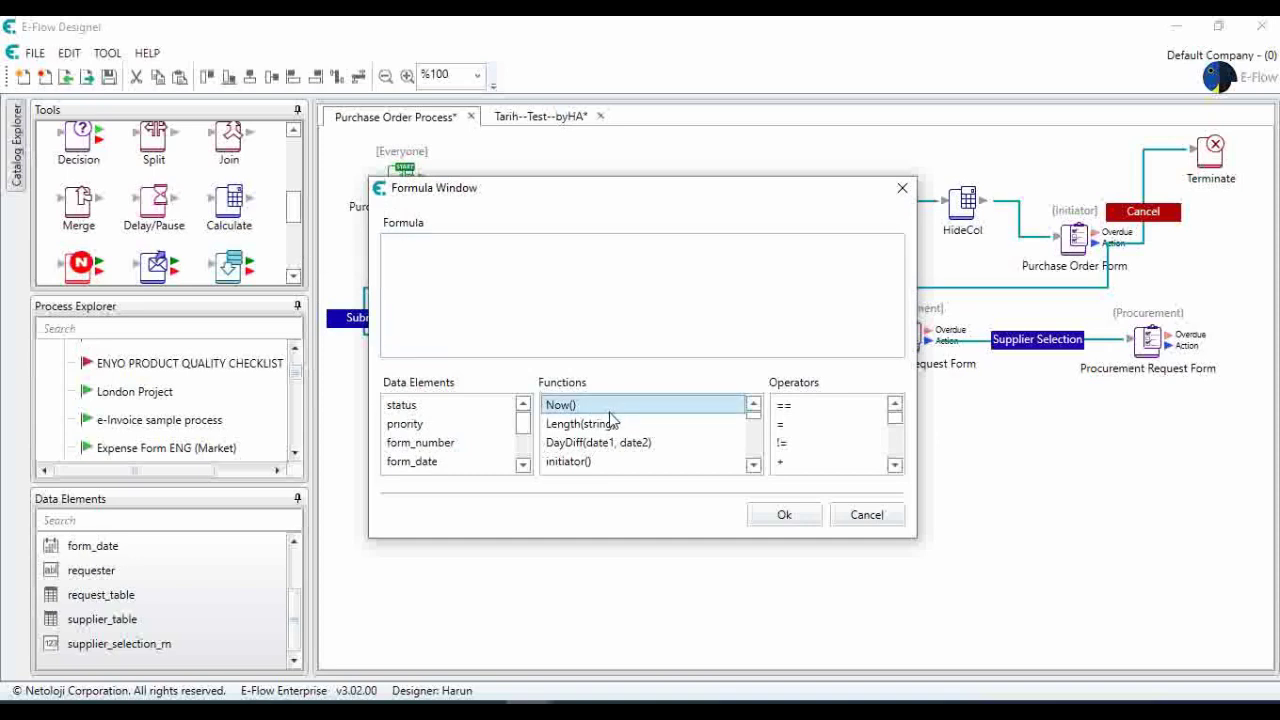
{"action": "key", "text": "g"}
{"action": "key", "text": "g"}
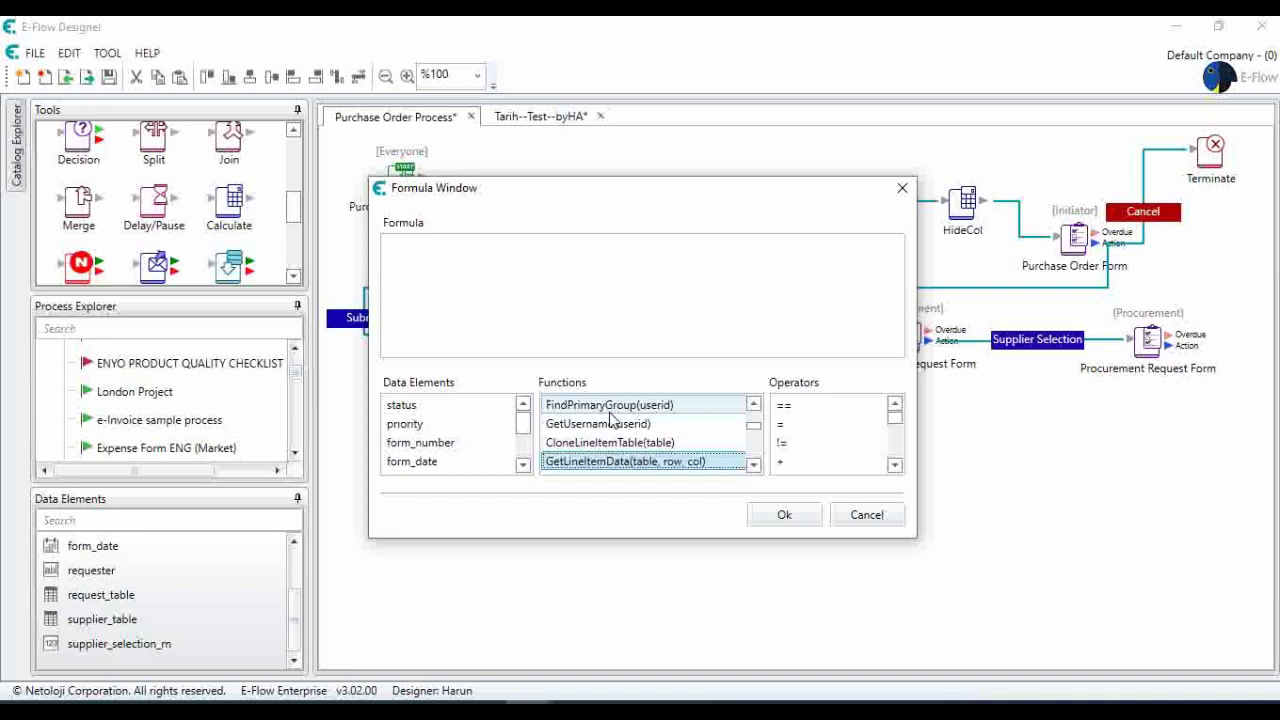
{"action": "left_click", "coordinate": [612, 420]}
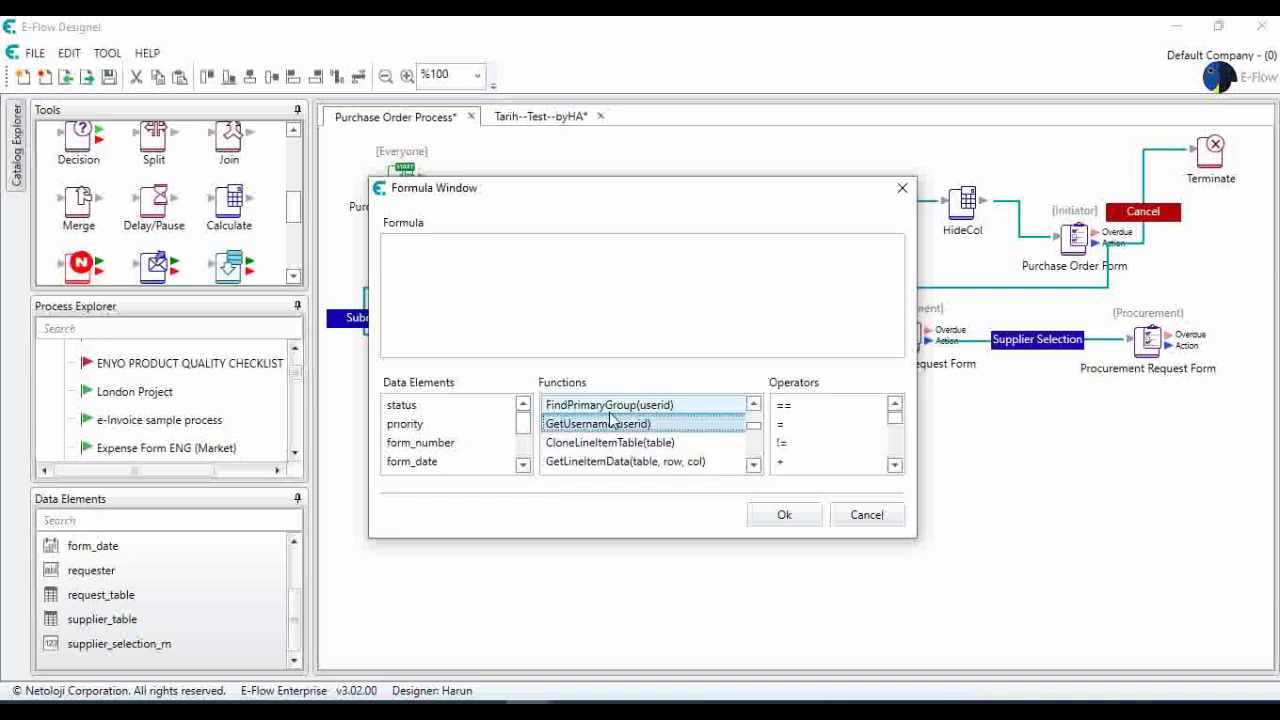
{"action": "key", "text": "g"}
{"action": "key", "text": "g"}
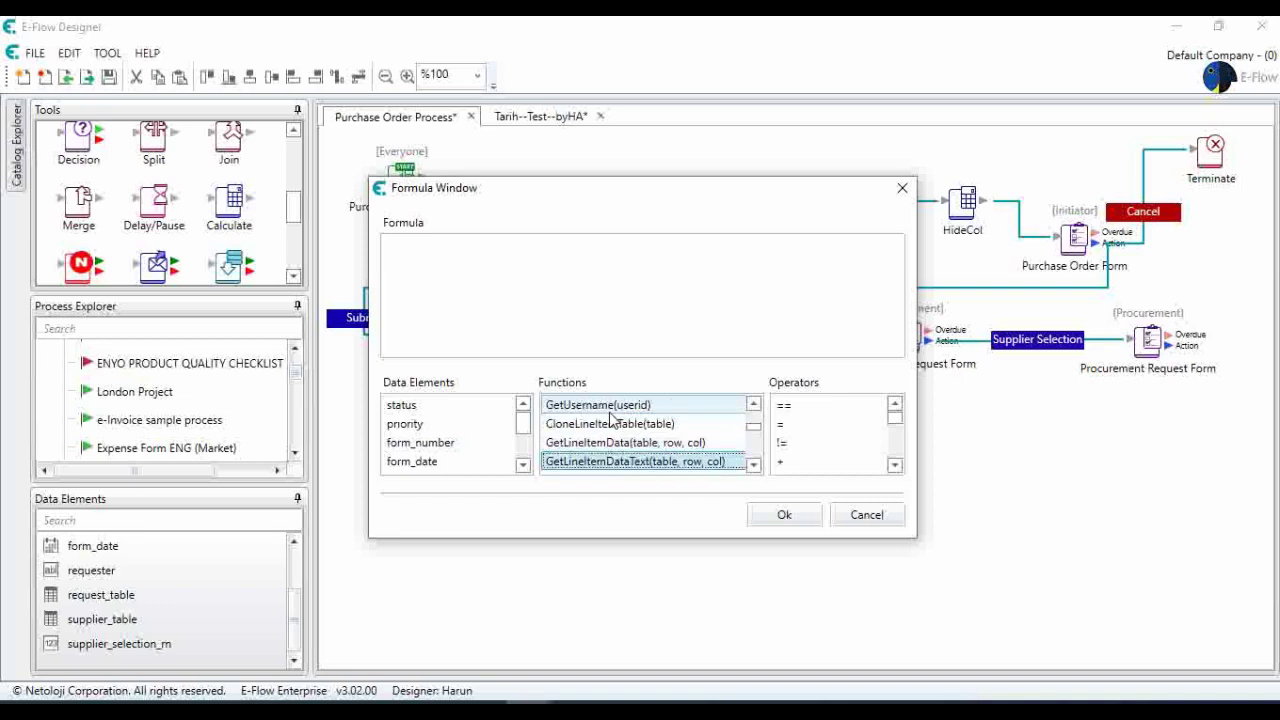
{"action": "key", "text": "g"}
{"action": "key", "text": "g"}
{"action": "key", "text": "g"}
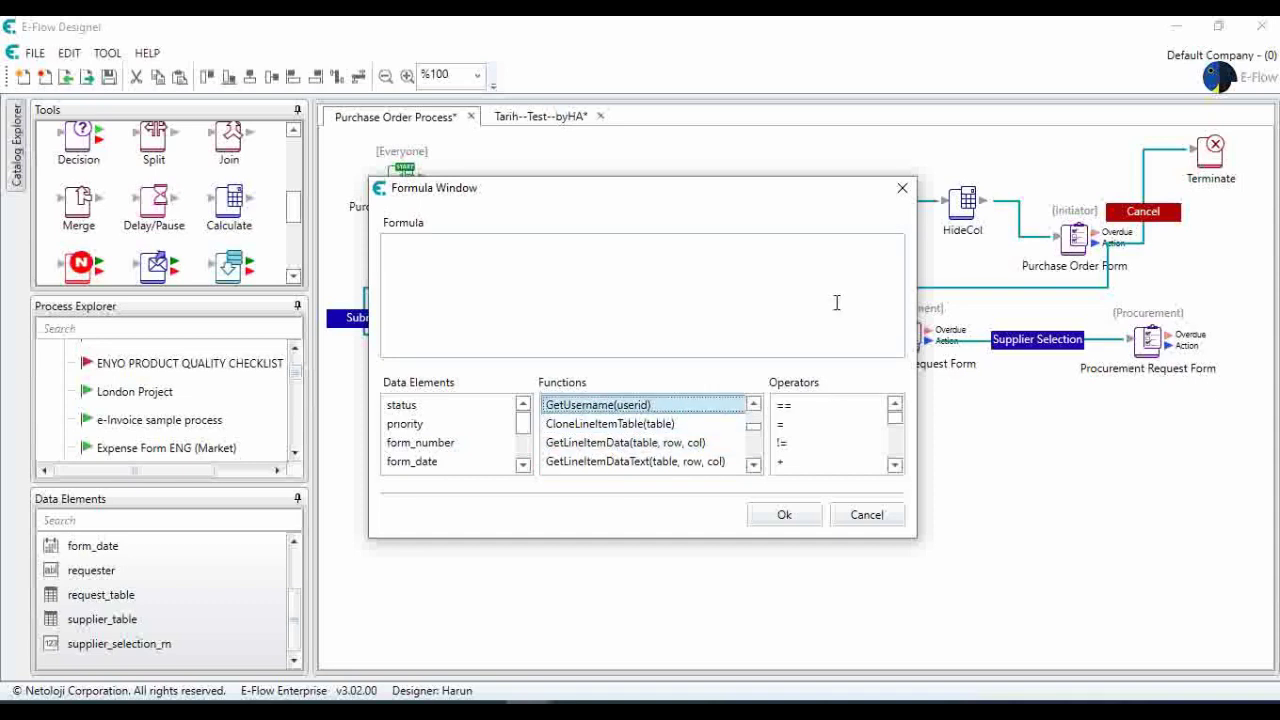
{"action": "key", "text": "g"}
{"action": "key", "text": "g"}
{"action": "key", "text": "g"}
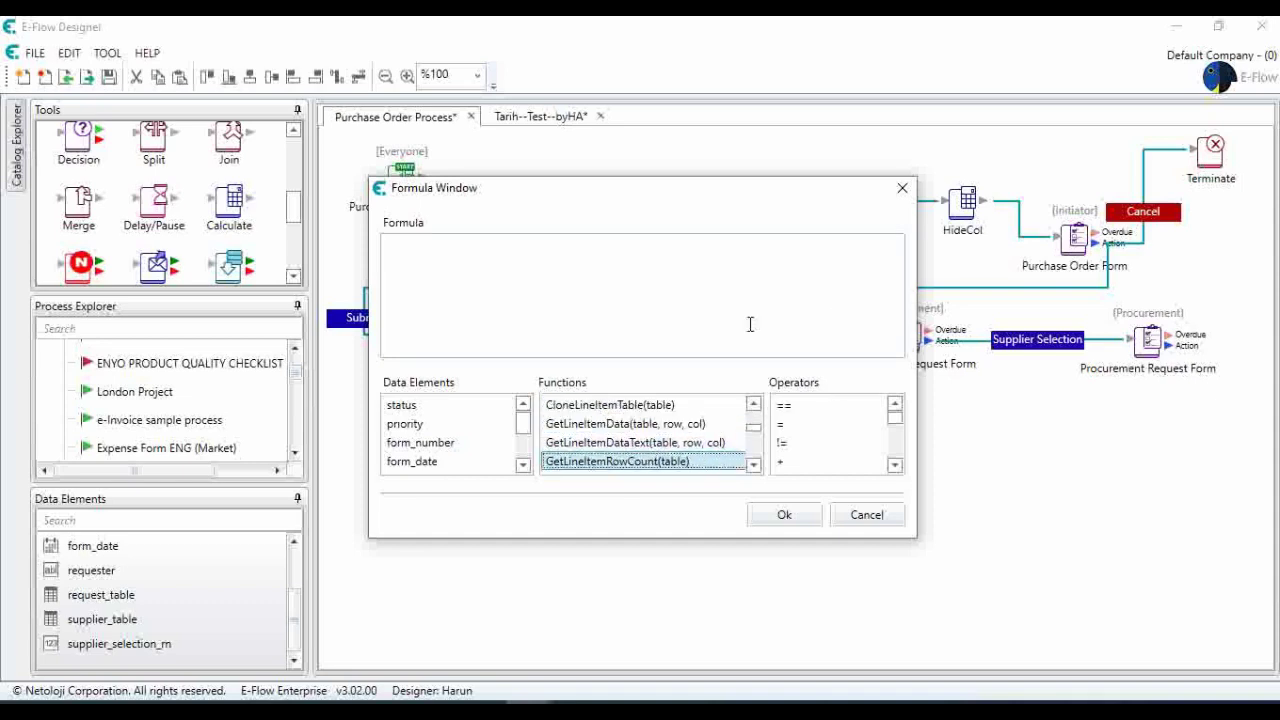
{"action": "double_click", "coordinate": [654, 463]}
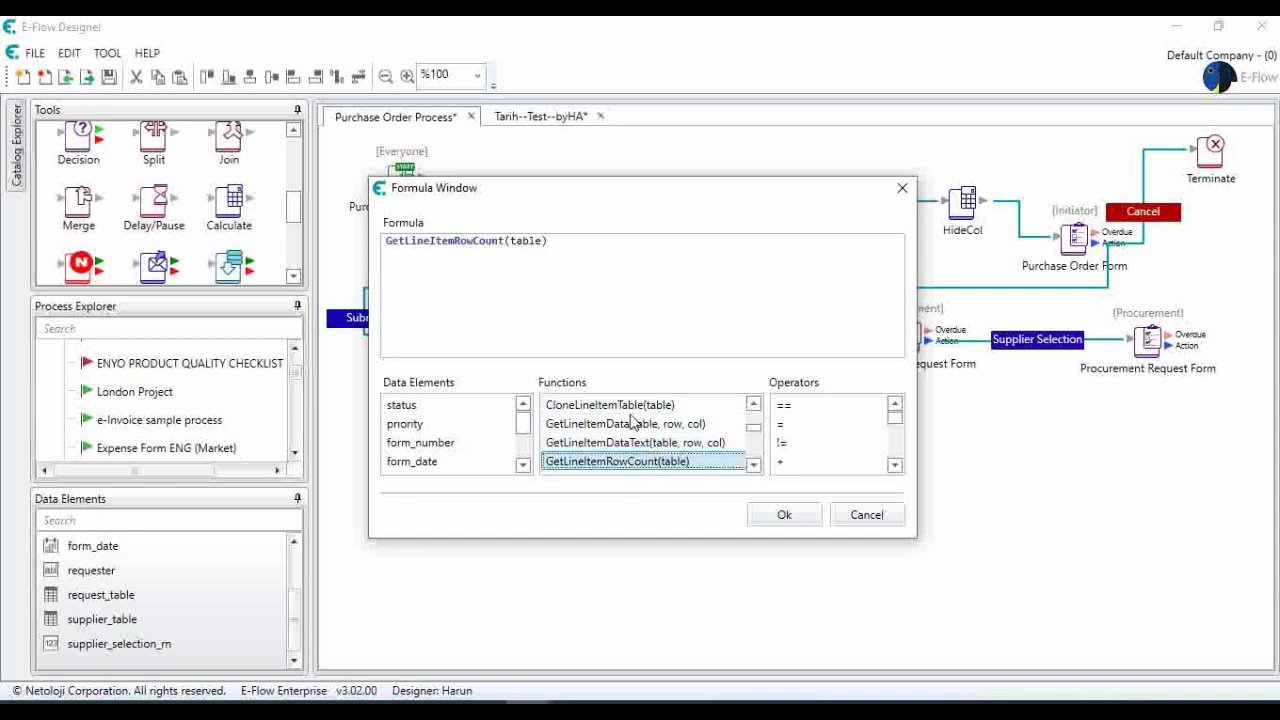
Replace the function's table placeholder with the supplier_table data element and save the formula and the Calculate activity.
{"action": "double_click", "coordinate": [512, 243]}
{"action": "key", "text": "Delete"}
{"action": "key", "text": "Delete"}
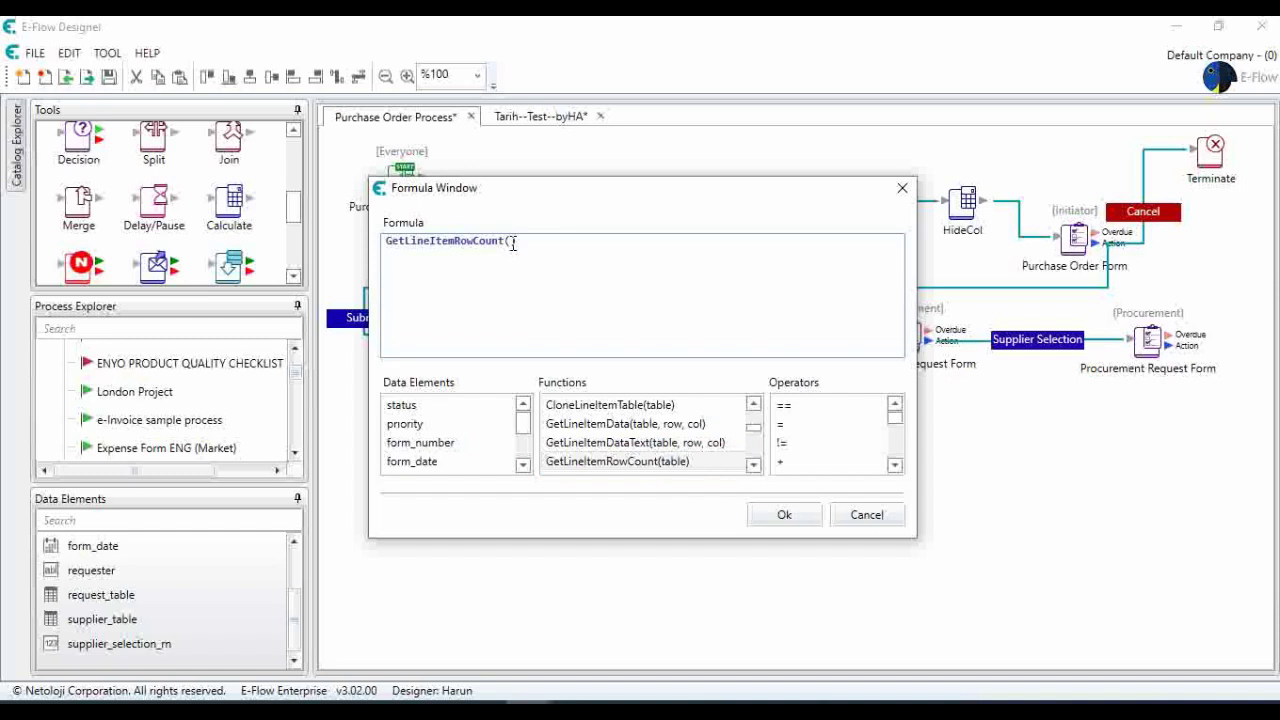
{"action": "left_click_drag", "start_coordinate": [522, 420], "coordinate": [524, 461]}
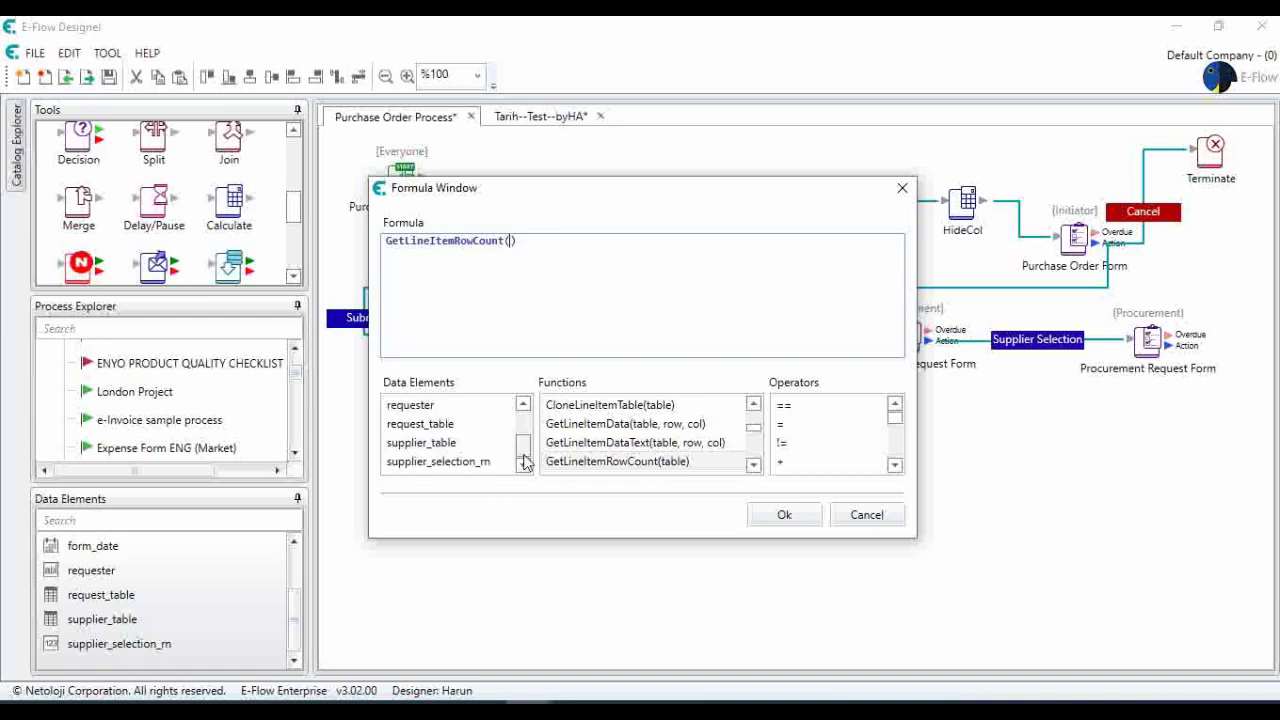
{"action": "left_click", "coordinate": [449, 446]}
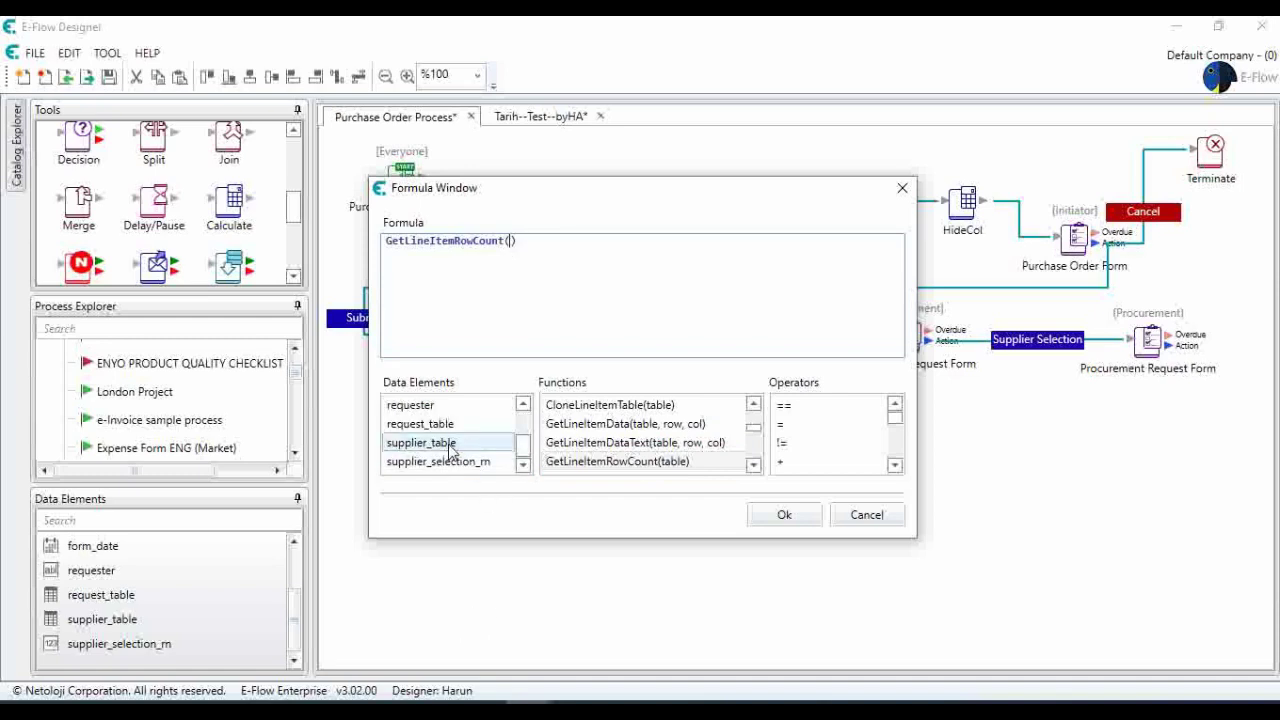
{"action": "double_click", "coordinate": [450, 446]}
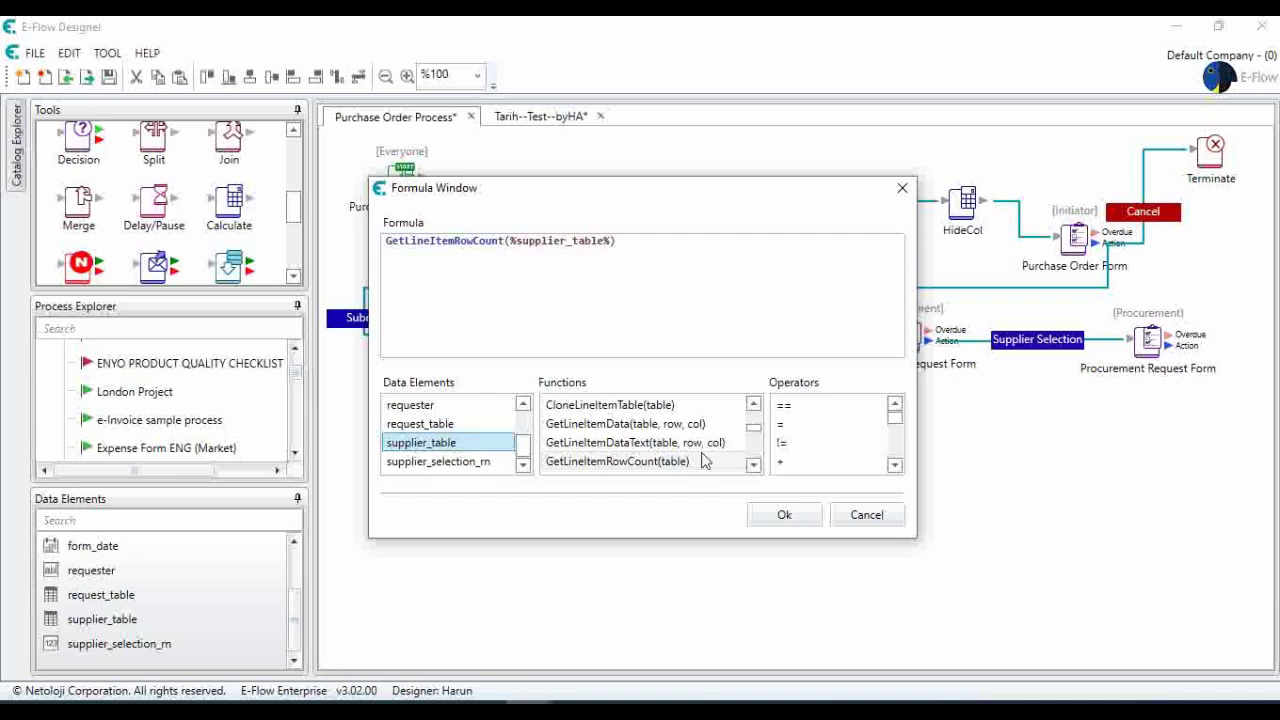
{"action": "left_click", "coordinate": [800, 518]}
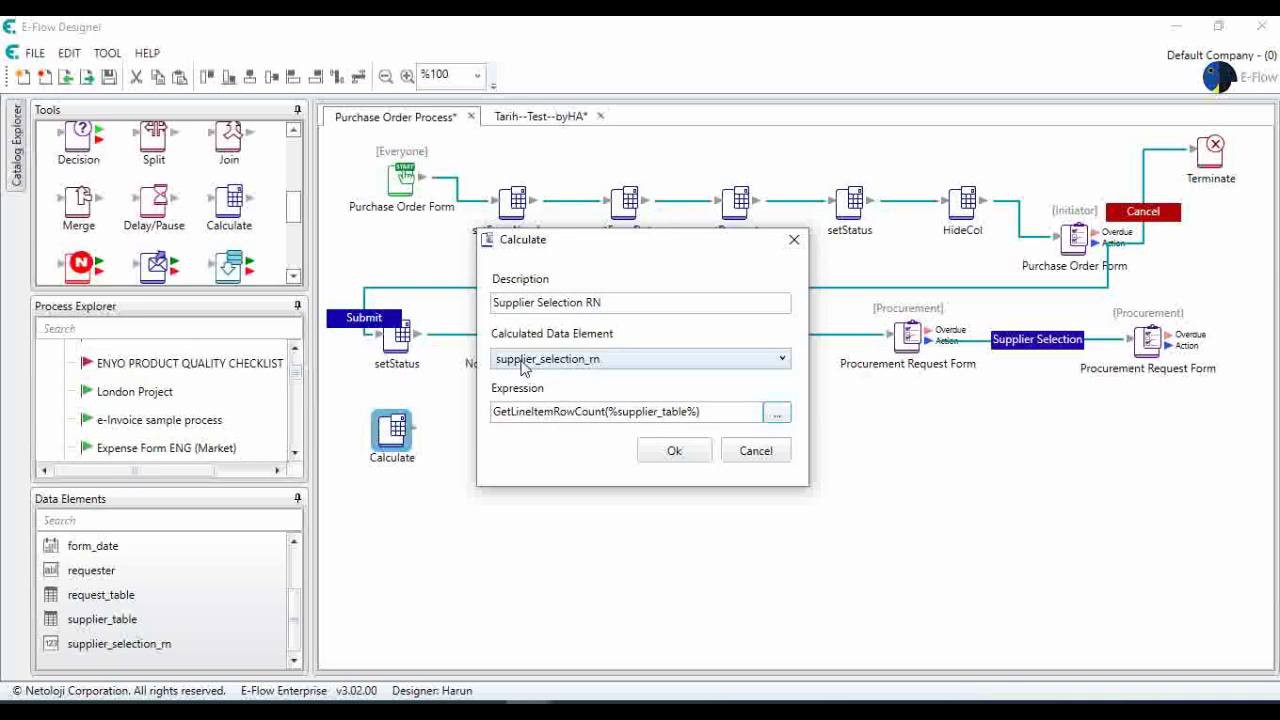
{"action": "left_click", "coordinate": [674, 451]}
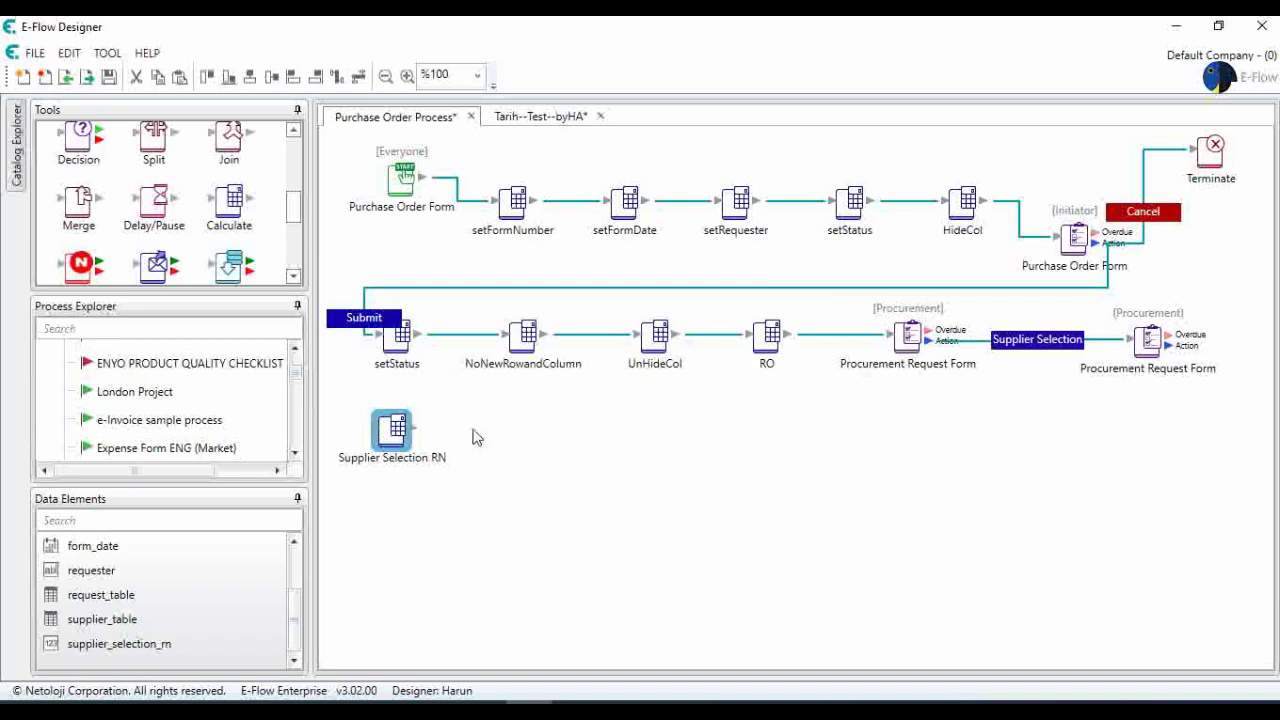
Create a new data element named Request Table RN with the Numeric type.
{"action": "left_click", "coordinate": [239, 645]}
{"action": "right_click", "coordinate": [239, 645]}
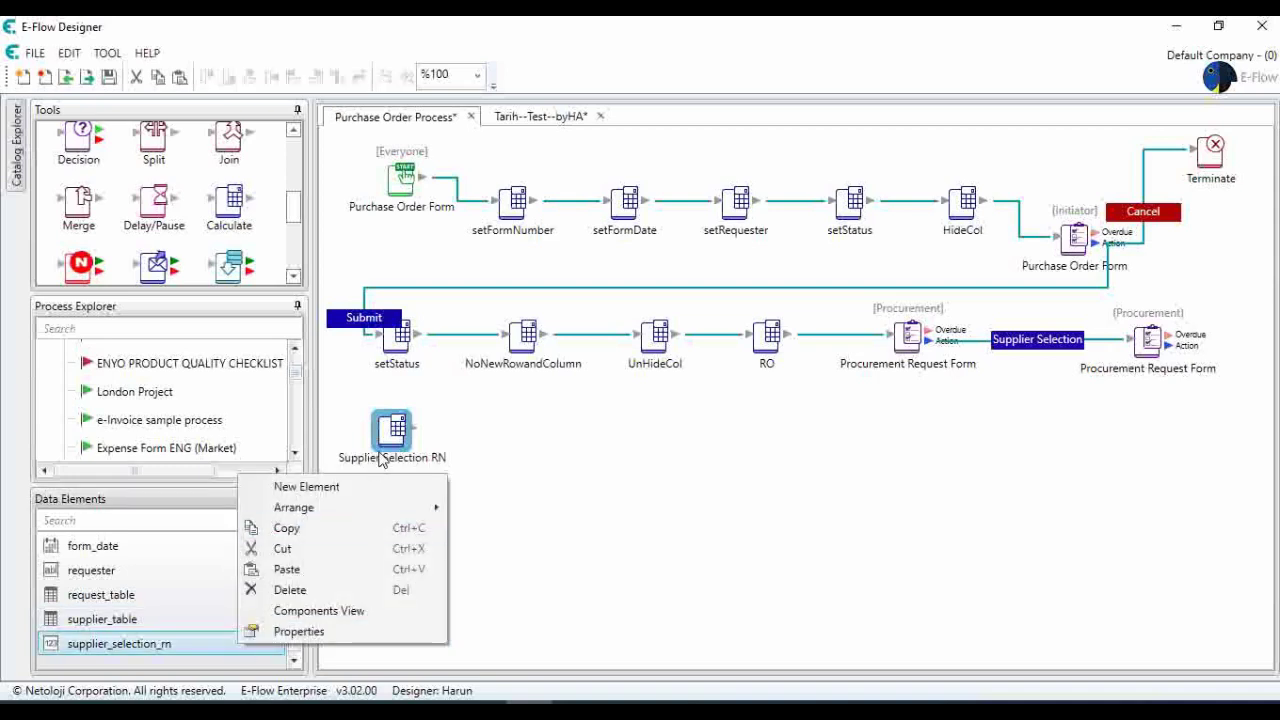
{"action": "left_click", "coordinate": [367, 490]}
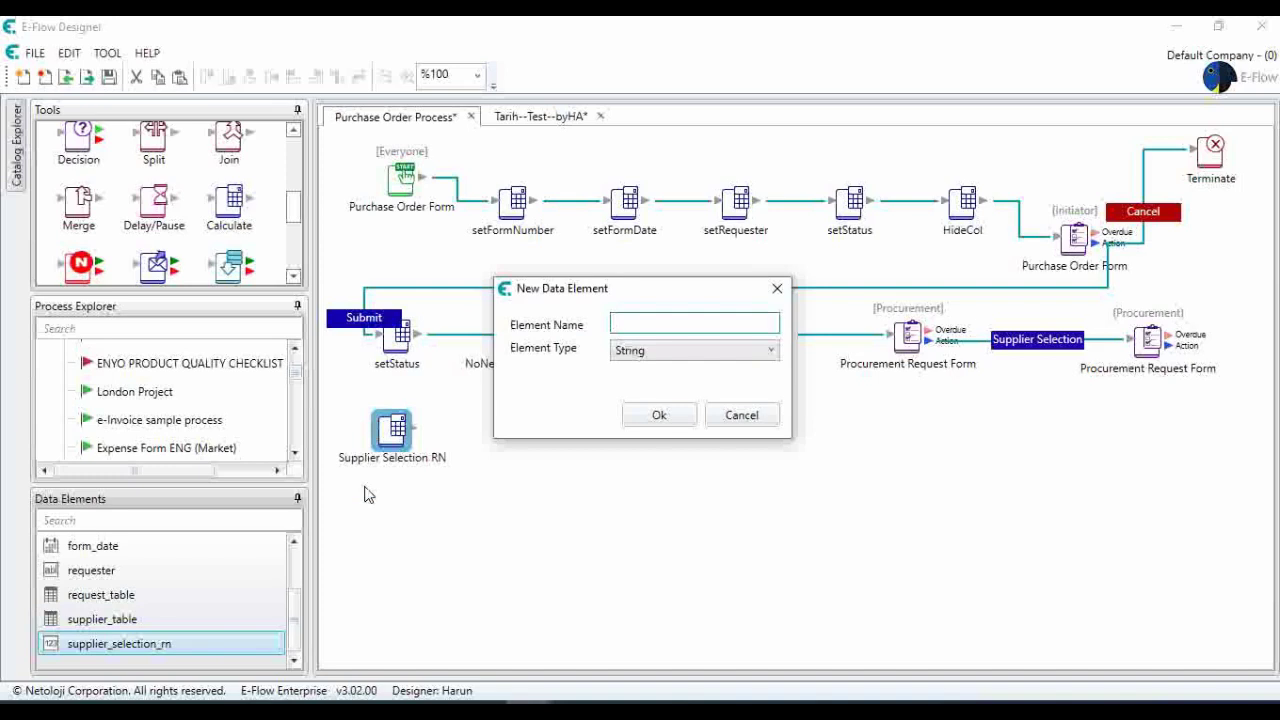
{"action": "type", "text": "Request Table RN"}
{"action": "left_click", "coordinate": [640, 355]}
{"action": "left_click", "coordinate": [655, 389]}
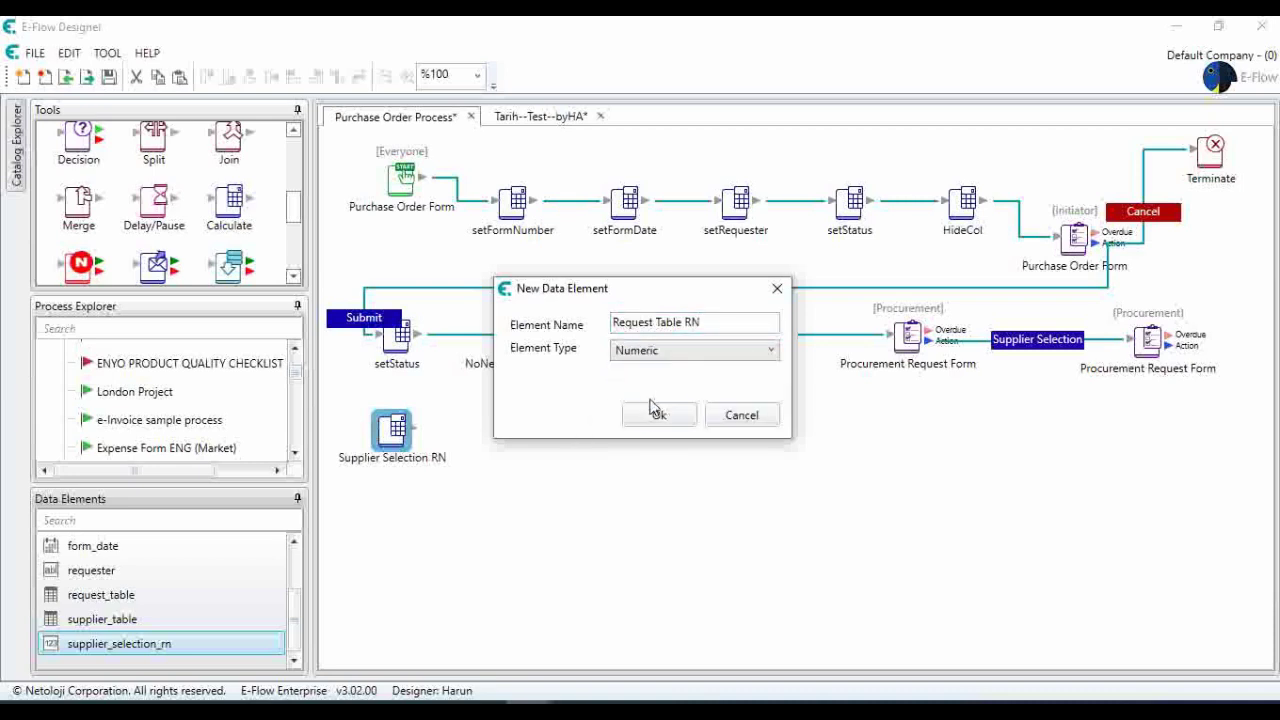
{"action": "left_click", "coordinate": [657, 413]}
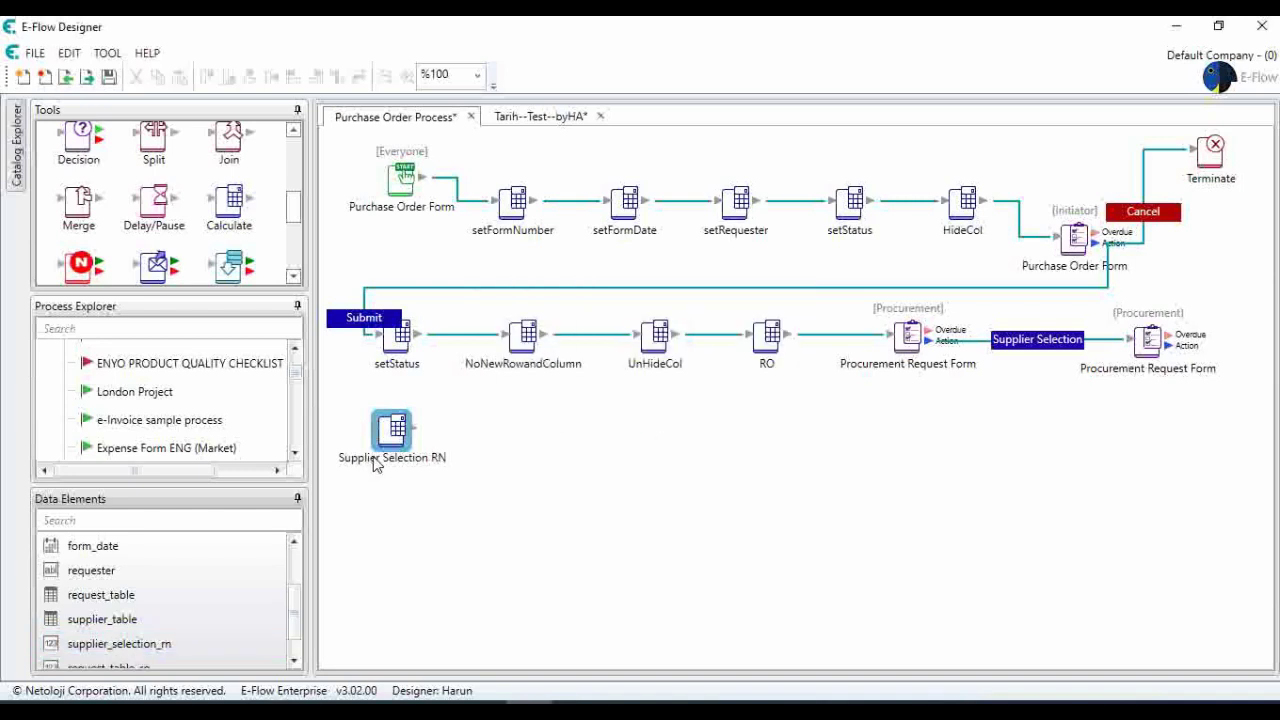
{"action": "scroll", "coordinate": [240, 615], "scroll_direction": "down", "scroll_amount": 1}
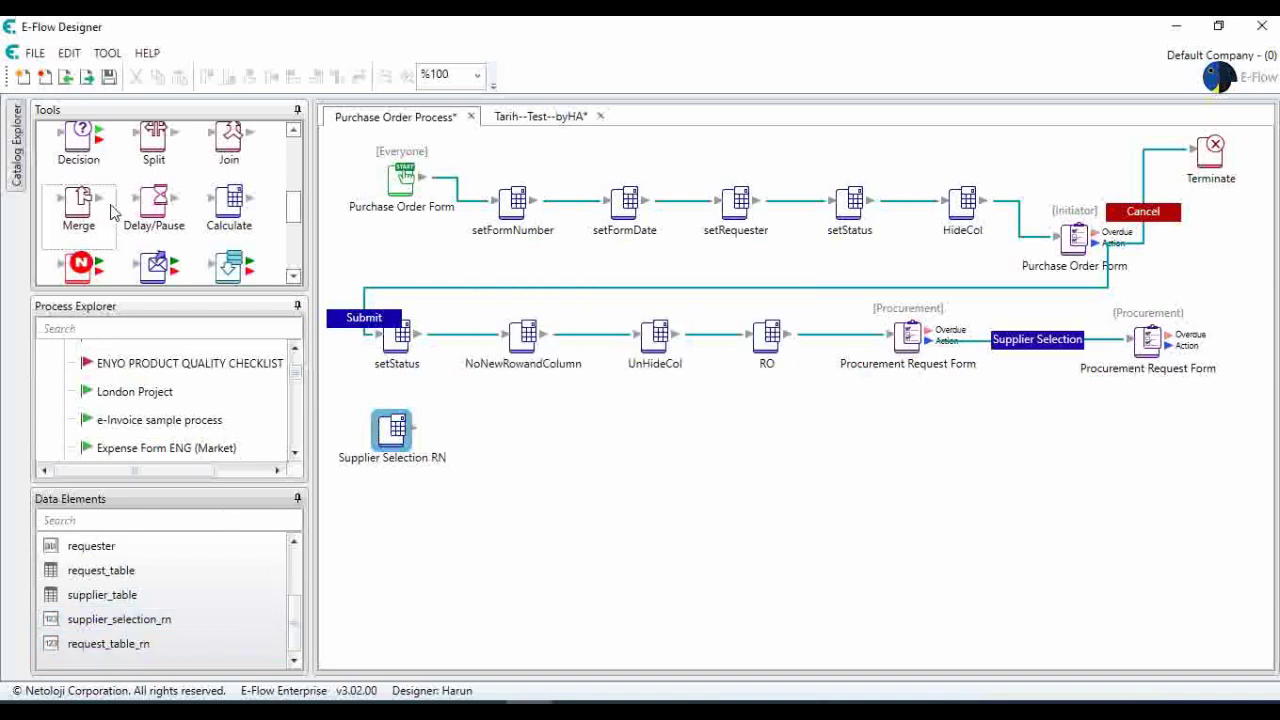
Add a Calculate activity beside Supplier Selection RN, described as Request Table RN, with request_table_rn as its calculated data element.
{"action": "left_click_drag", "start_coordinate": [228, 205], "coordinate": [524, 436]}
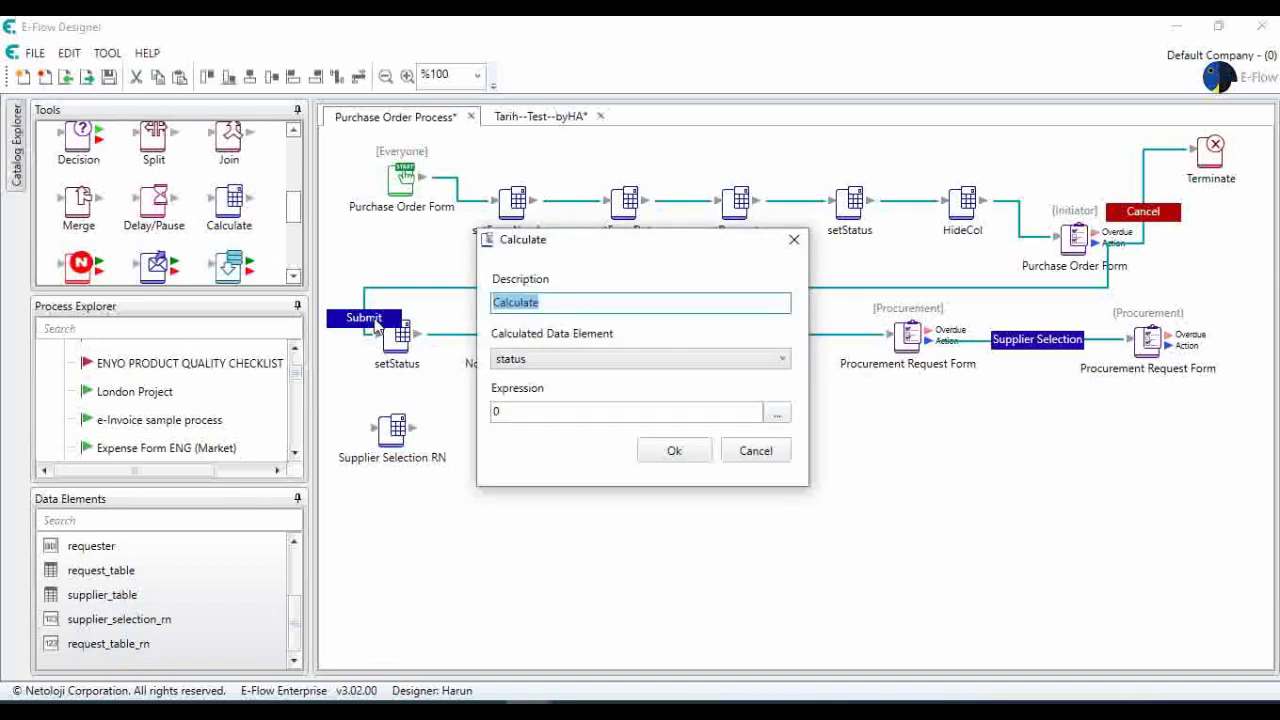
{"action": "type", "text": "Request Table"}
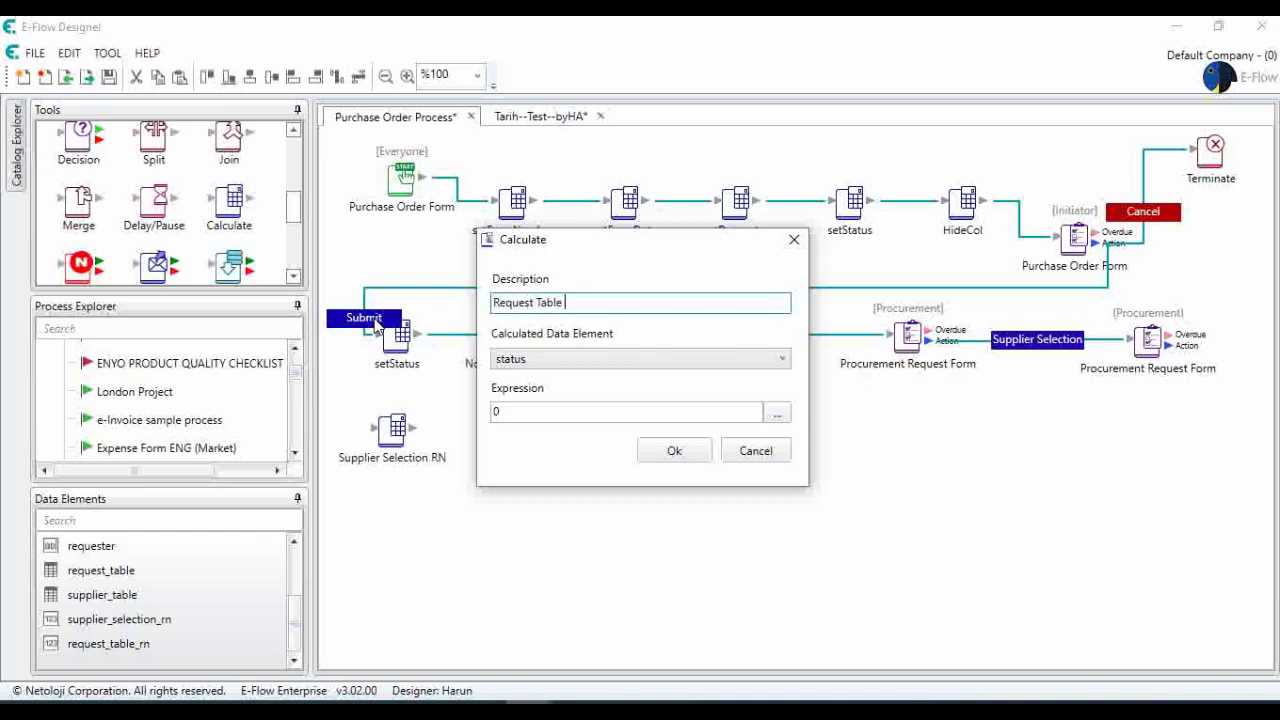
{"action": "type", "text": " RN"}
{"action": "left_click", "coordinate": [655, 362]}
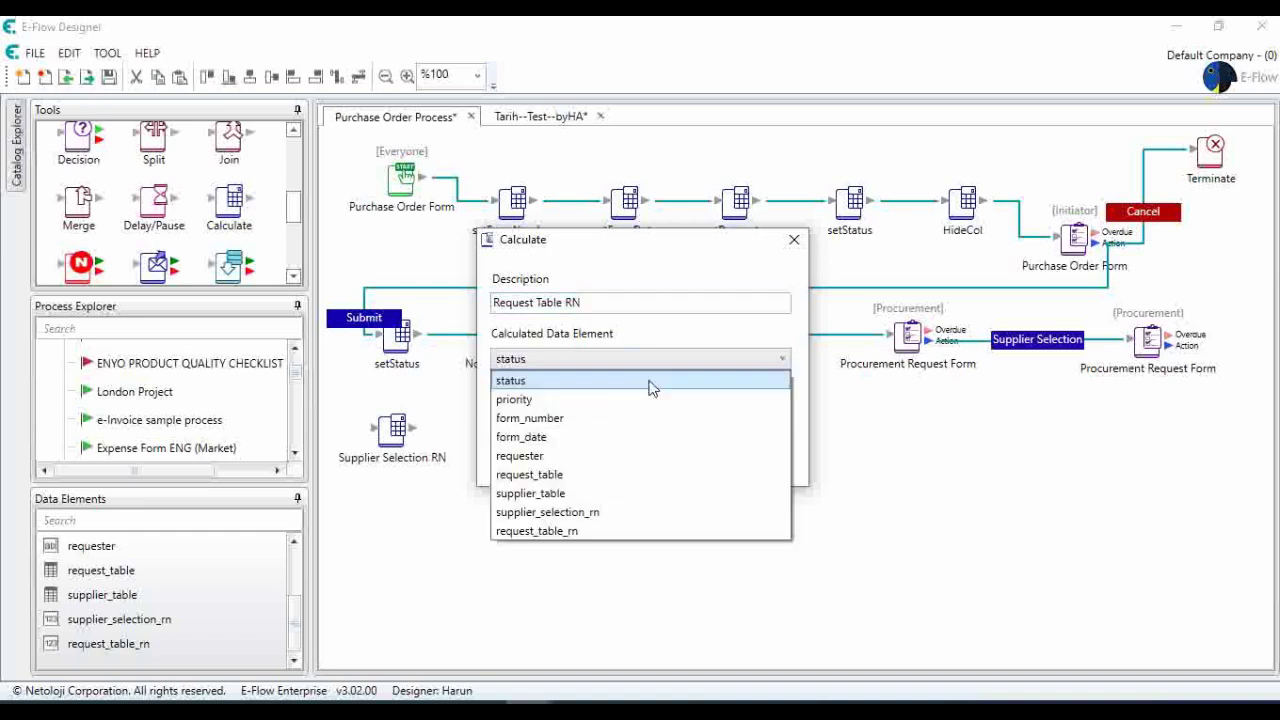
{"action": "left_click", "coordinate": [615, 531]}
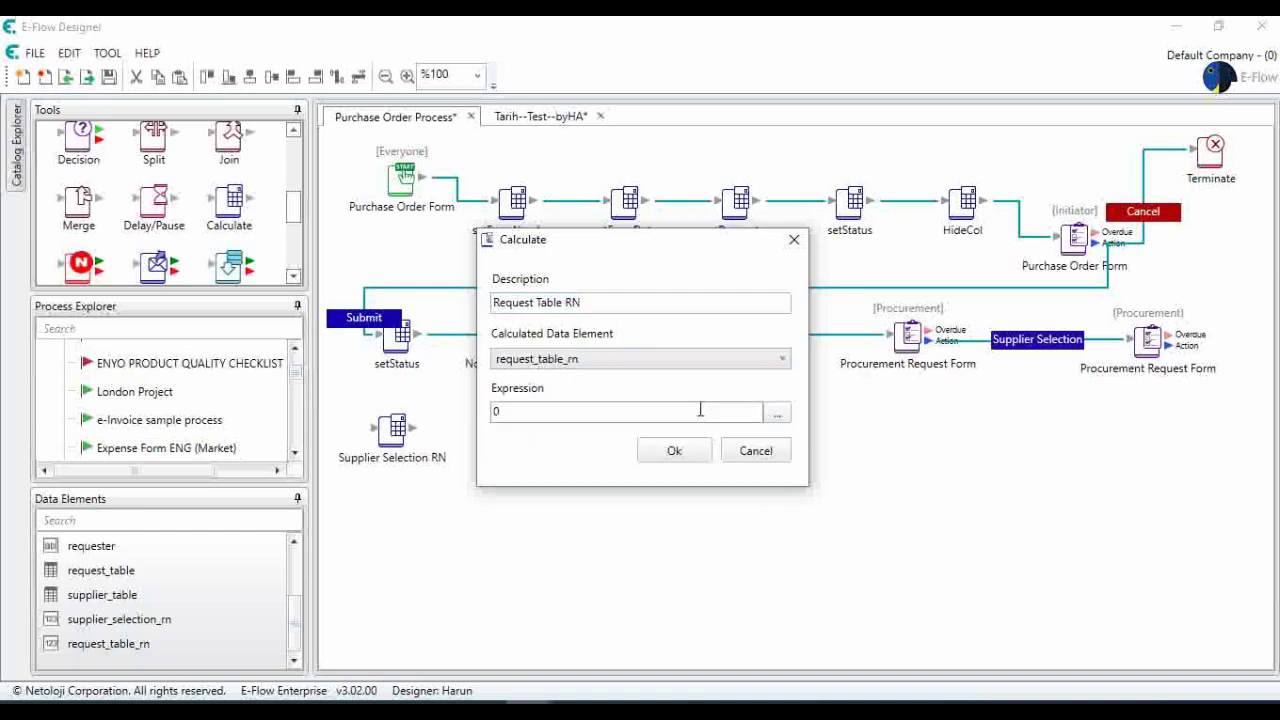
Insert the GetLineItemRowCount(table) function into the expression formula of the Request Table RN calculation.
{"action": "left_click", "coordinate": [771, 416]}
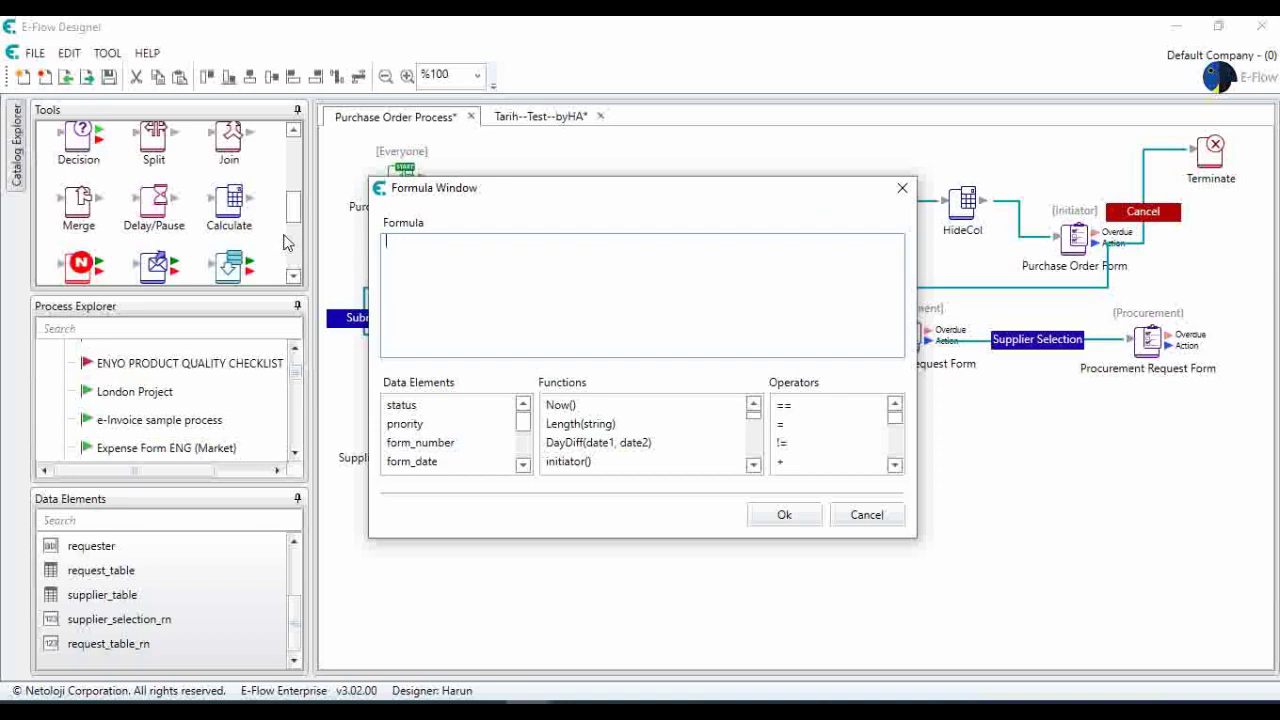
{"action": "left_click", "coordinate": [603, 423]}
{"action": "key", "text": "Down"}
{"action": "key", "text": "Down"}
{"action": "key", "text": "Down"}
{"action": "key", "text": "Down"}
{"action": "key", "text": "Down"}
{"action": "key", "text": "Down"}
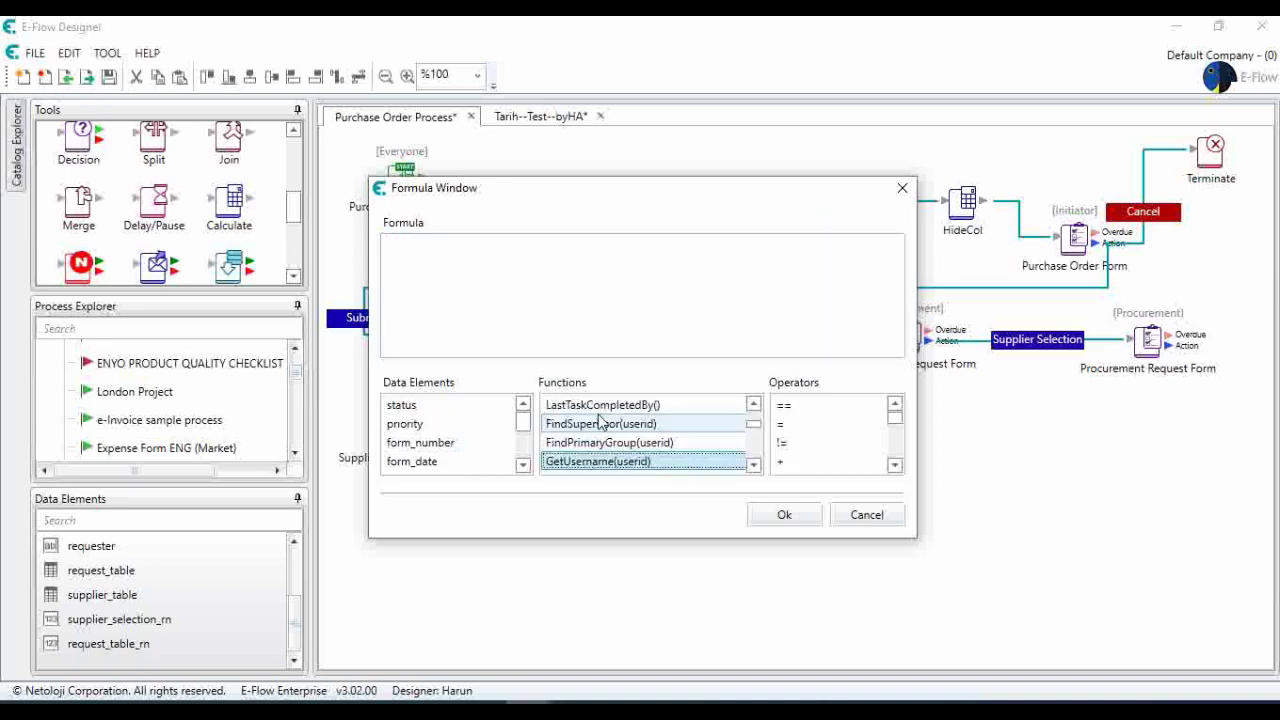
{"action": "key", "text": "Down"}
{"action": "key", "text": "Down"}
{"action": "key", "text": "Down"}
{"action": "key", "text": "Down"}
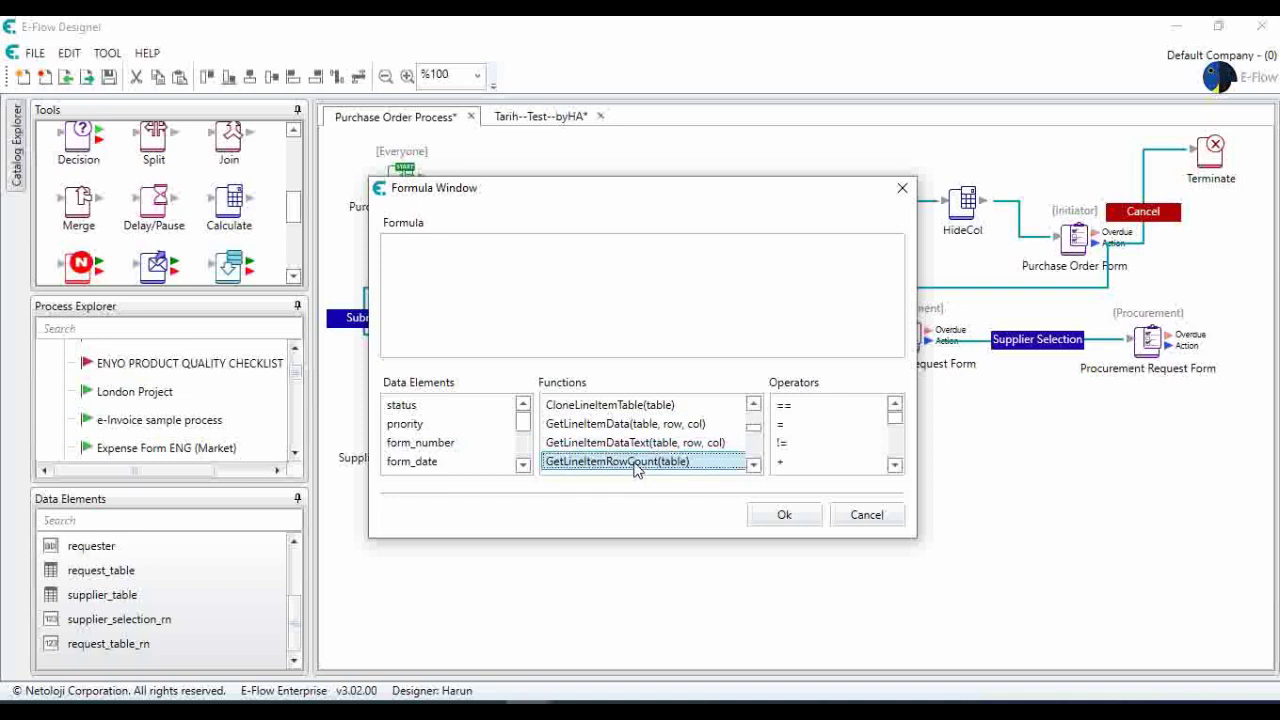
{"action": "double_click", "coordinate": [636, 462]}
Replace the function's table placeholder with the request_table data element and save the formula and the Request Table RN activity.
{"action": "double_click", "coordinate": [522, 241]}
{"action": "key", "text": "BackSpace"}
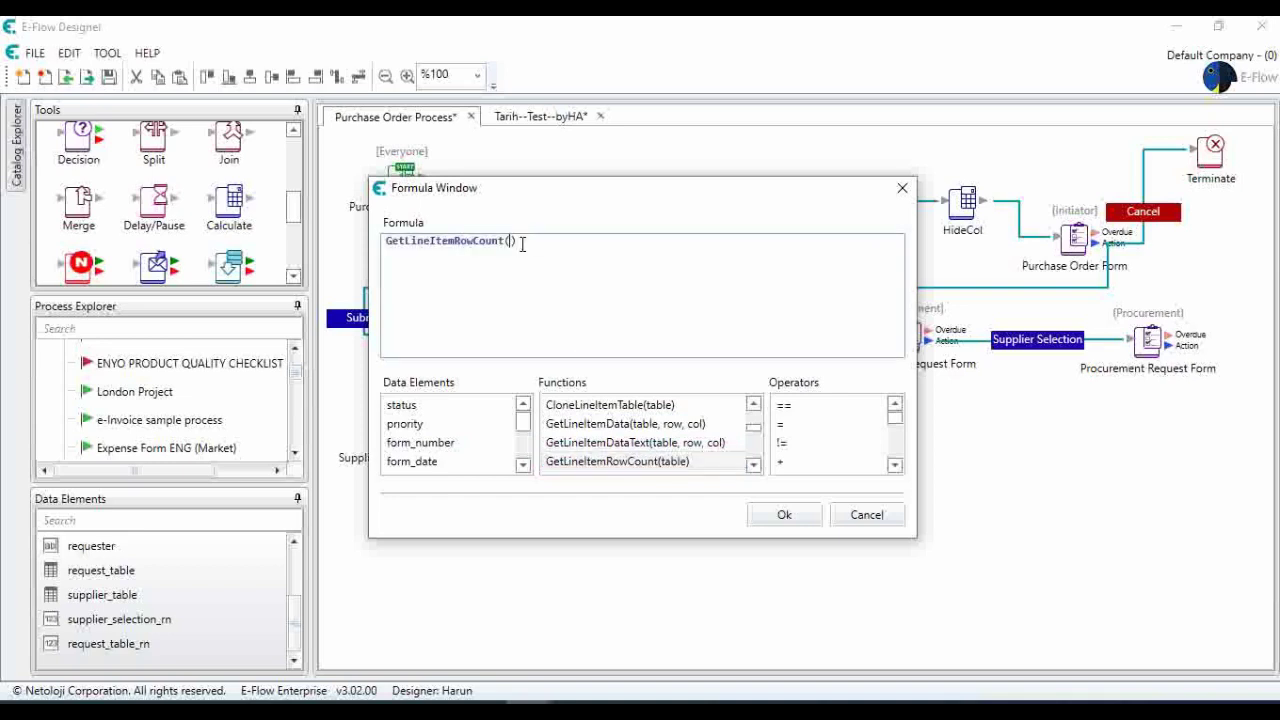
{"action": "left_click", "coordinate": [522, 465]}
{"action": "left_click", "coordinate": [522, 465]}
{"action": "left_click", "coordinate": [522, 465]}
{"action": "left_click", "coordinate": [522, 465]}
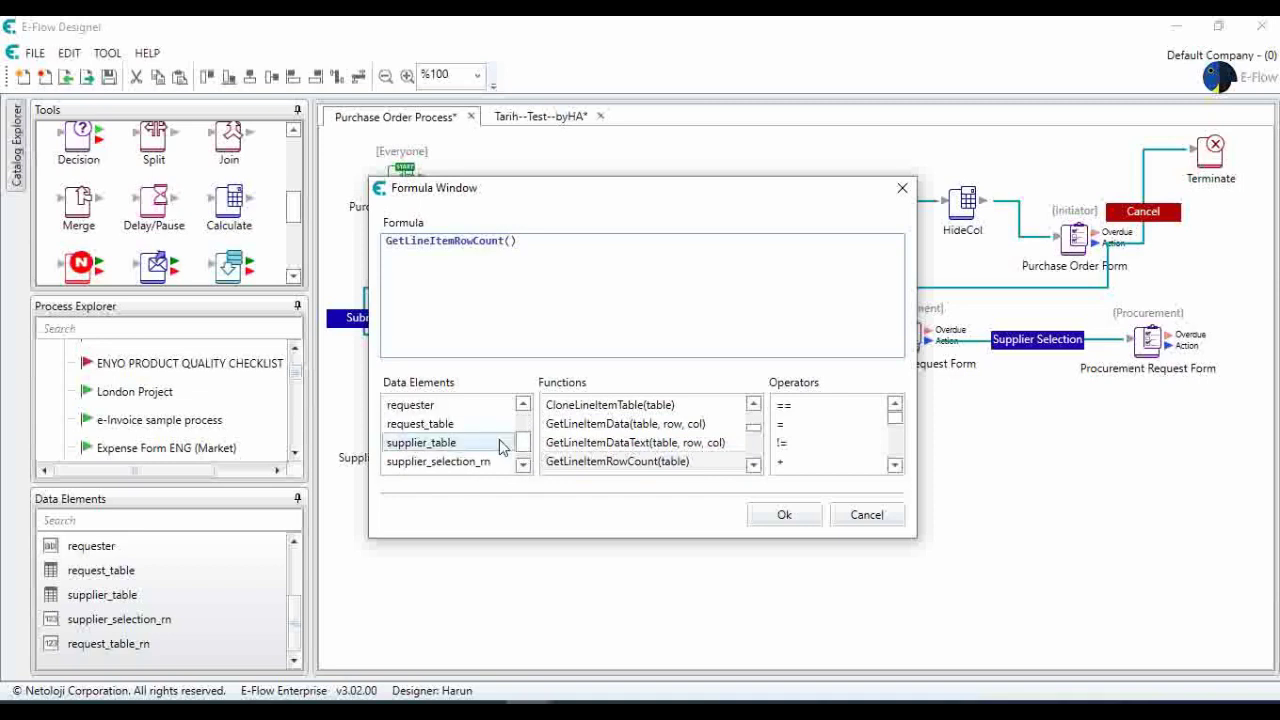
{"action": "double_click", "coordinate": [484, 428]}
{"action": "left_click", "coordinate": [805, 515]}
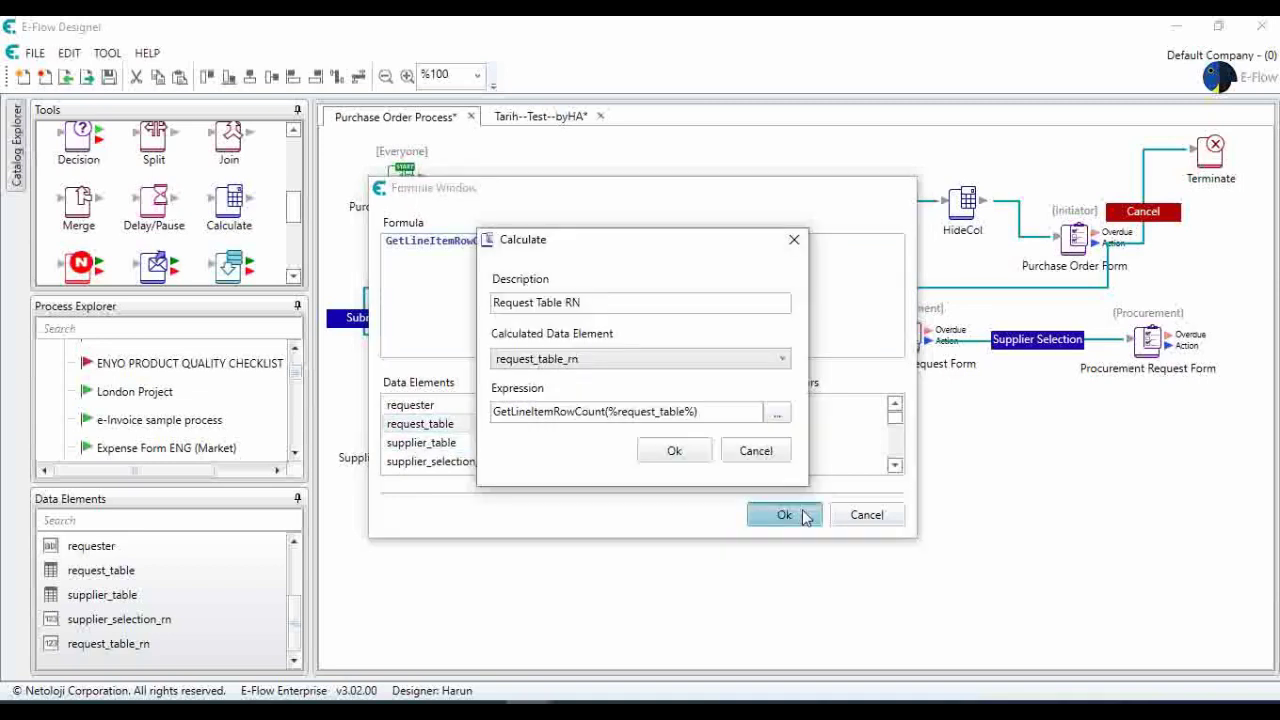
{"action": "left_click", "coordinate": [663, 451]}
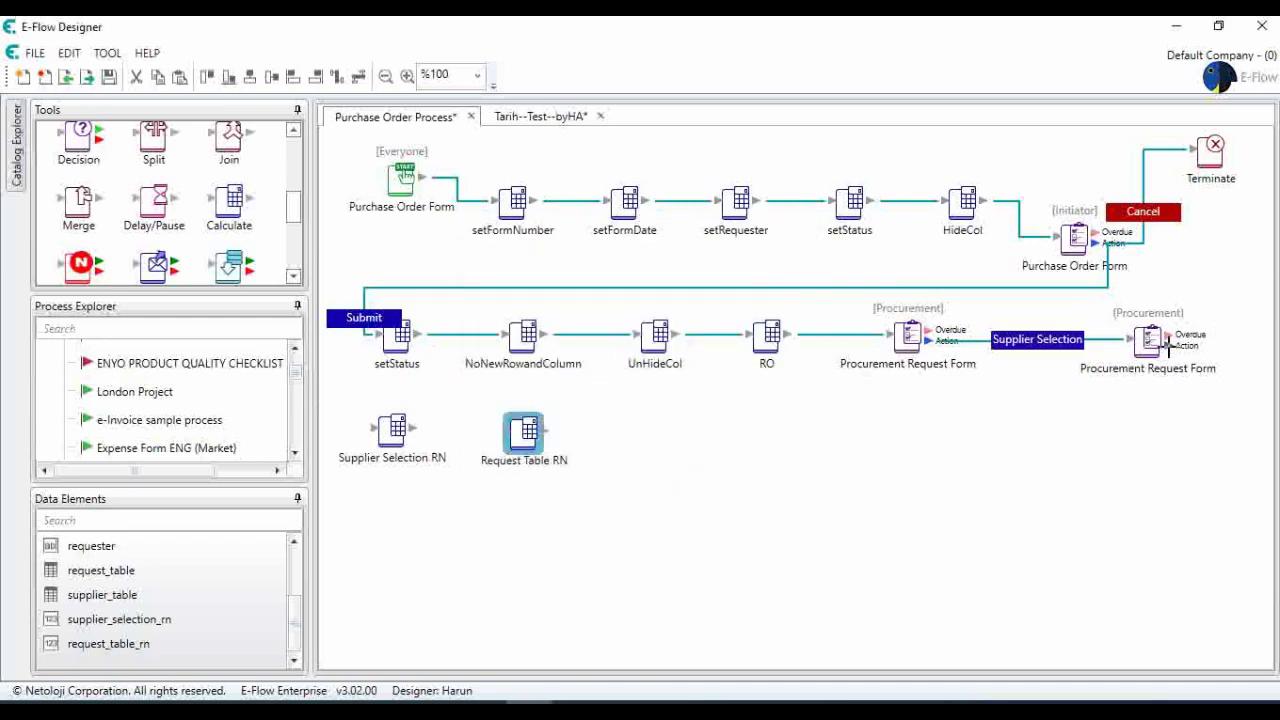
Link the second Procurement Request Form's action through Supplier Selection RN and Request Table RN to a new Decision activity.
{"action": "left_click_drag", "start_coordinate": [1167, 345], "coordinate": [532, 428]}
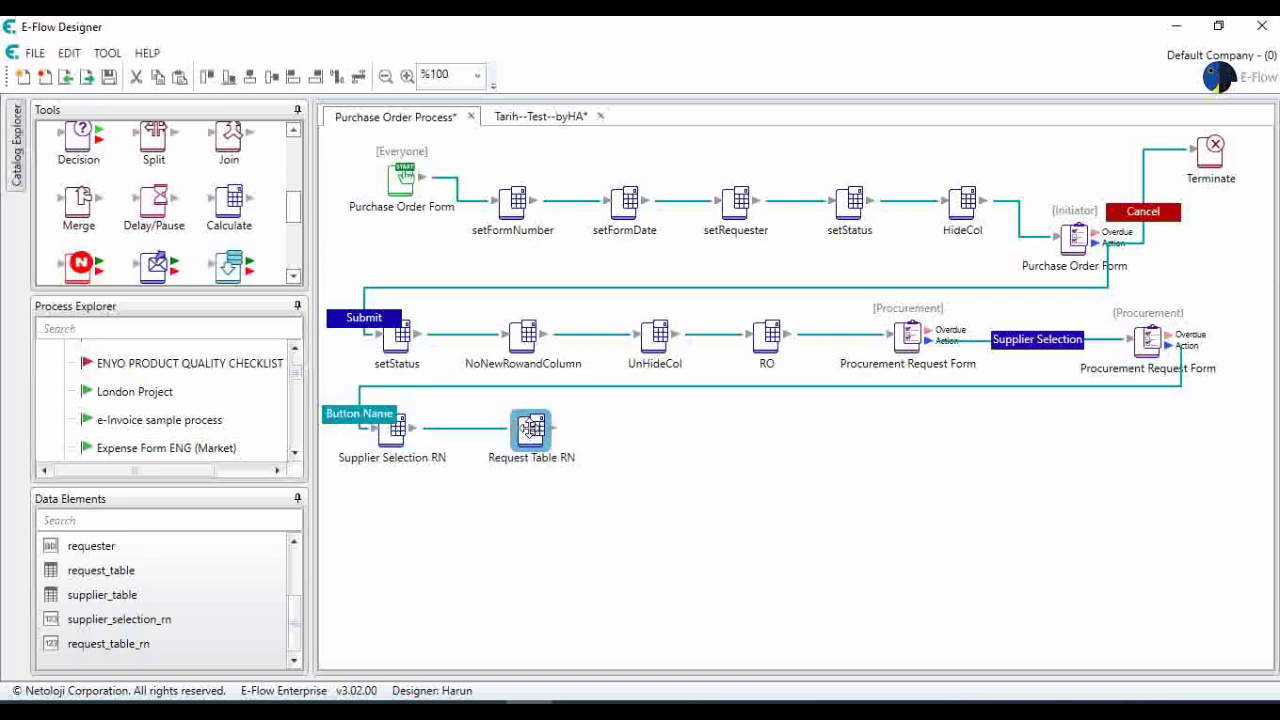
{"action": "mouse_move", "coordinate": [391, 430]}
{"action": "left_mouse_down"}
{"action": "mouse_move", "coordinate": [418, 431]}
{"action": "mouse_move", "coordinate": [396, 432]}
{"action": "left_mouse_up"}
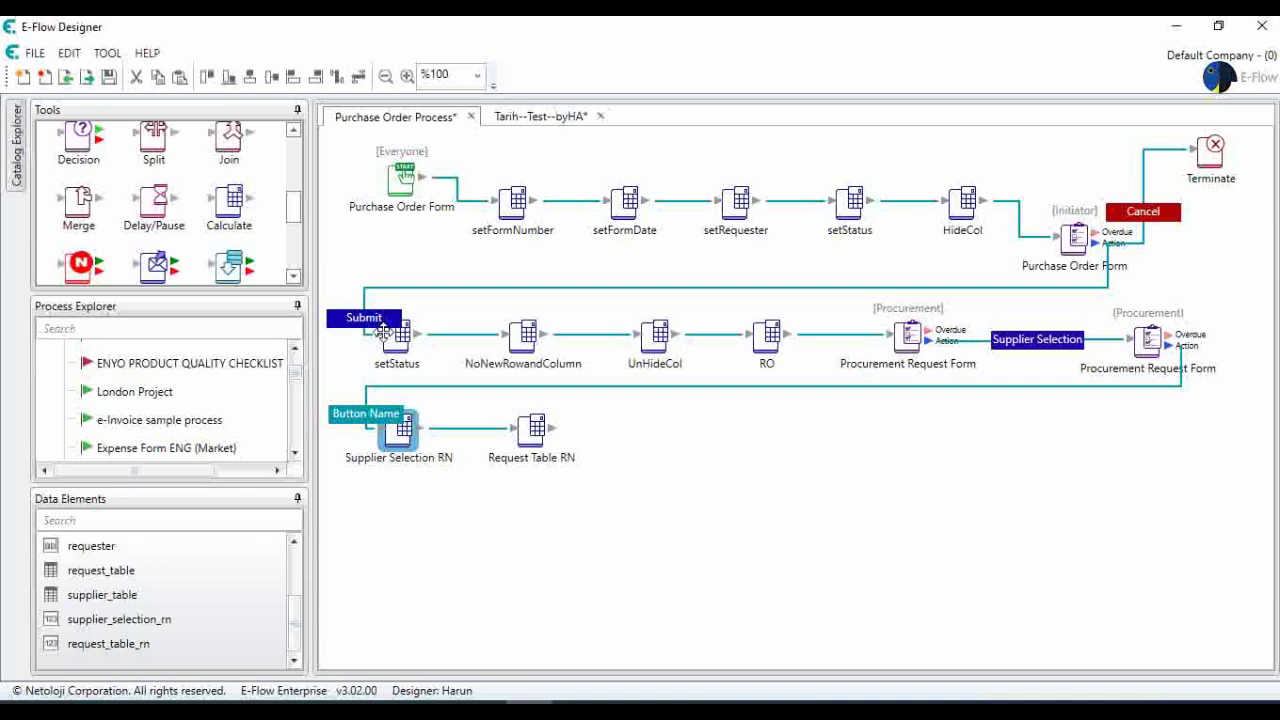
{"action": "left_click_drag", "start_coordinate": [80, 145], "coordinate": [656, 428]}
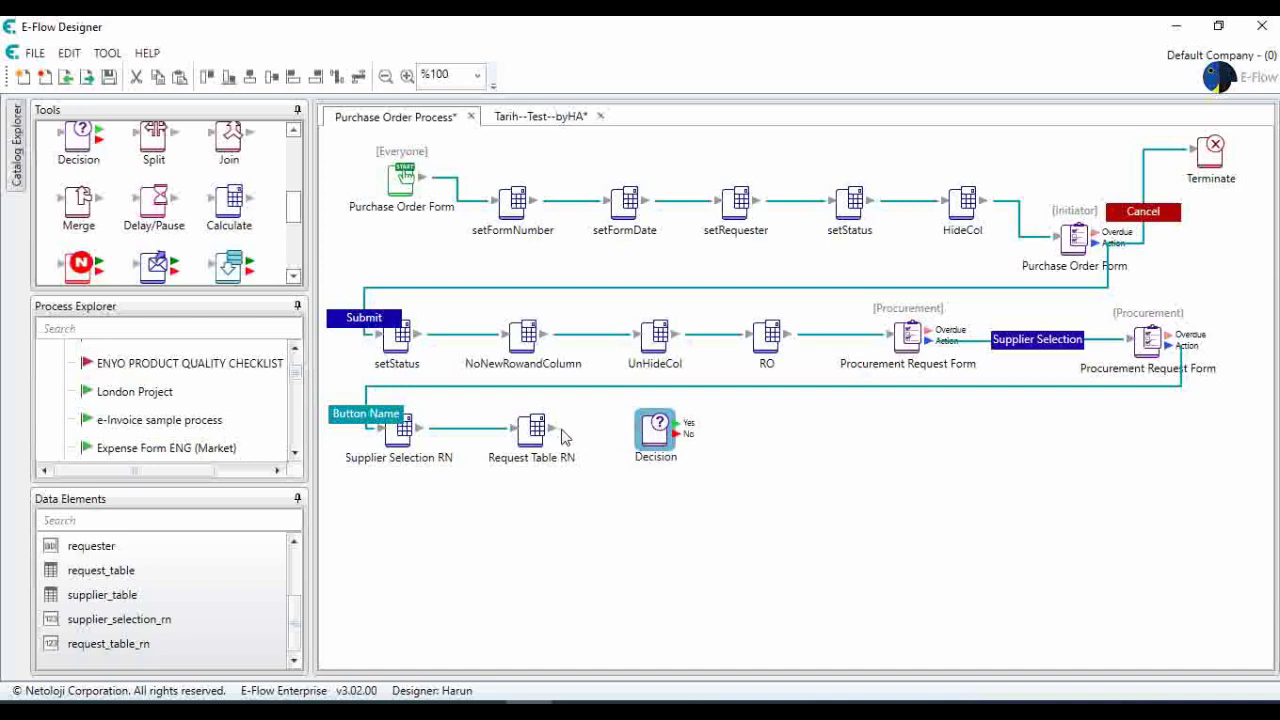
{"action": "left_click_drag", "start_coordinate": [552, 427], "coordinate": [671, 432]}
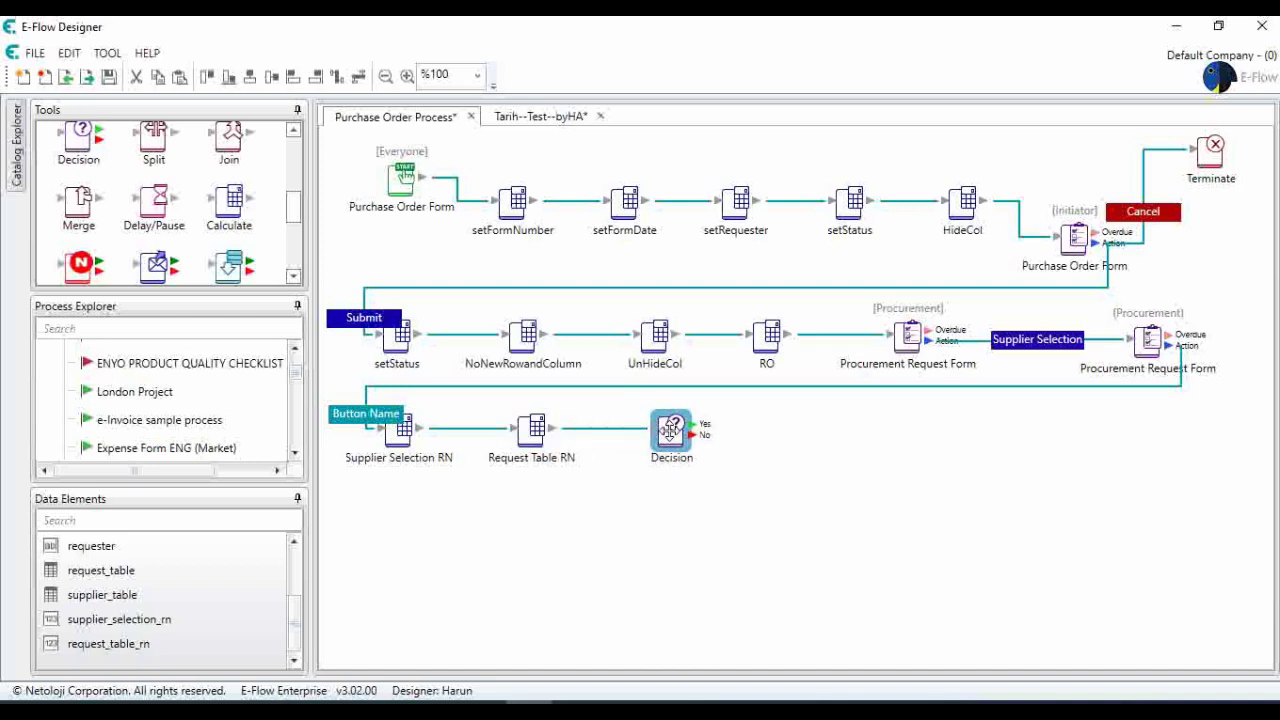
Replace the Decision activity's default expression with %supplier_selection_rn%> and save it.
{"action": "double_click", "coordinate": [670, 430]}
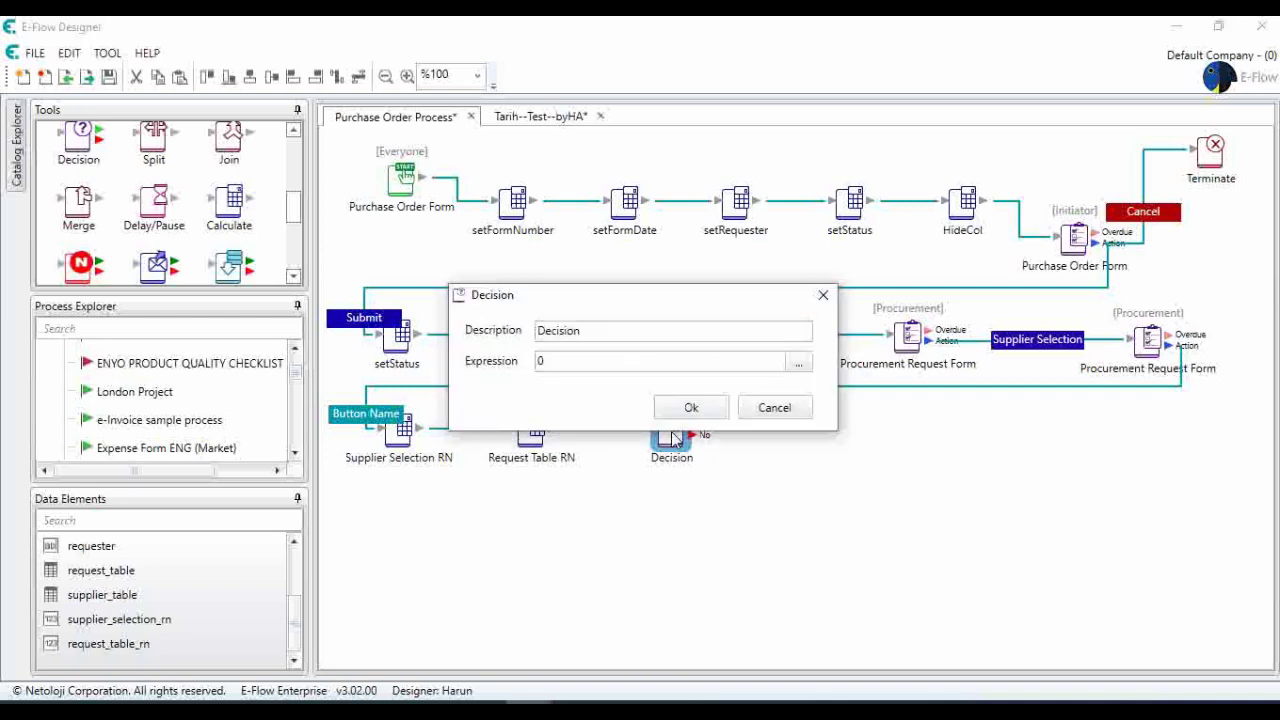
{"action": "left_click", "coordinate": [799, 368]}
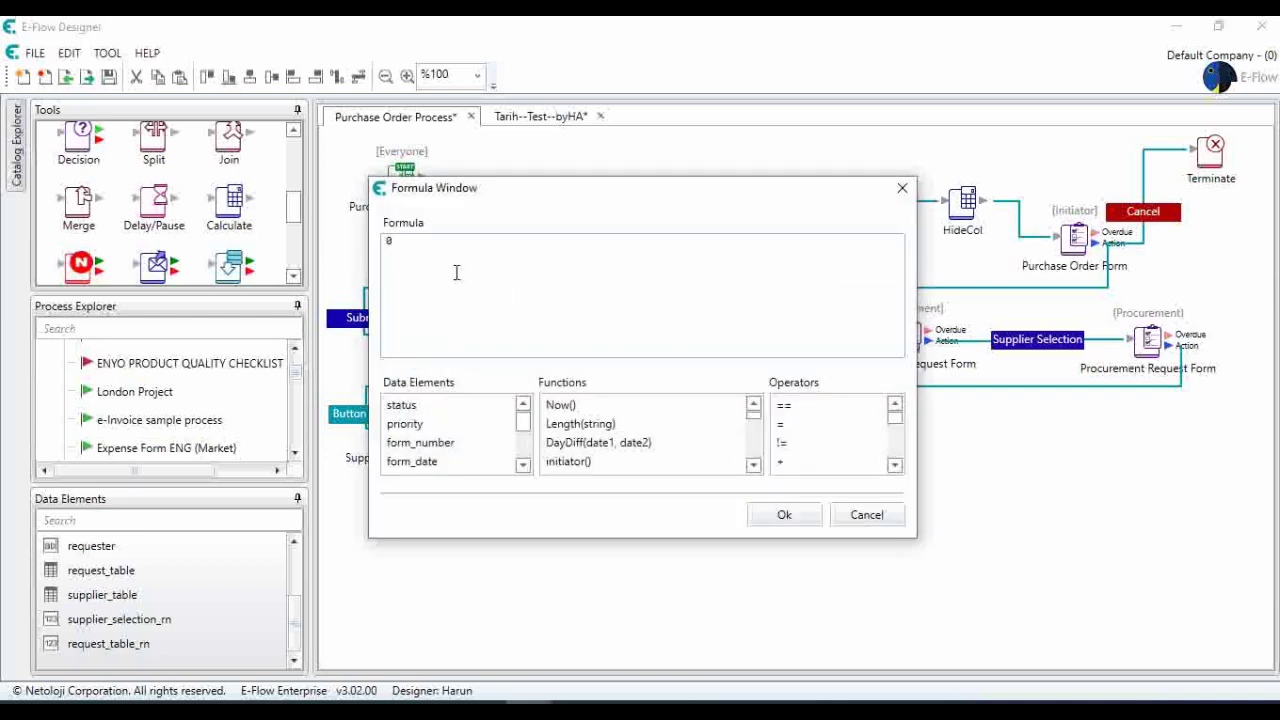
{"action": "key", "text": "BackSpace"}
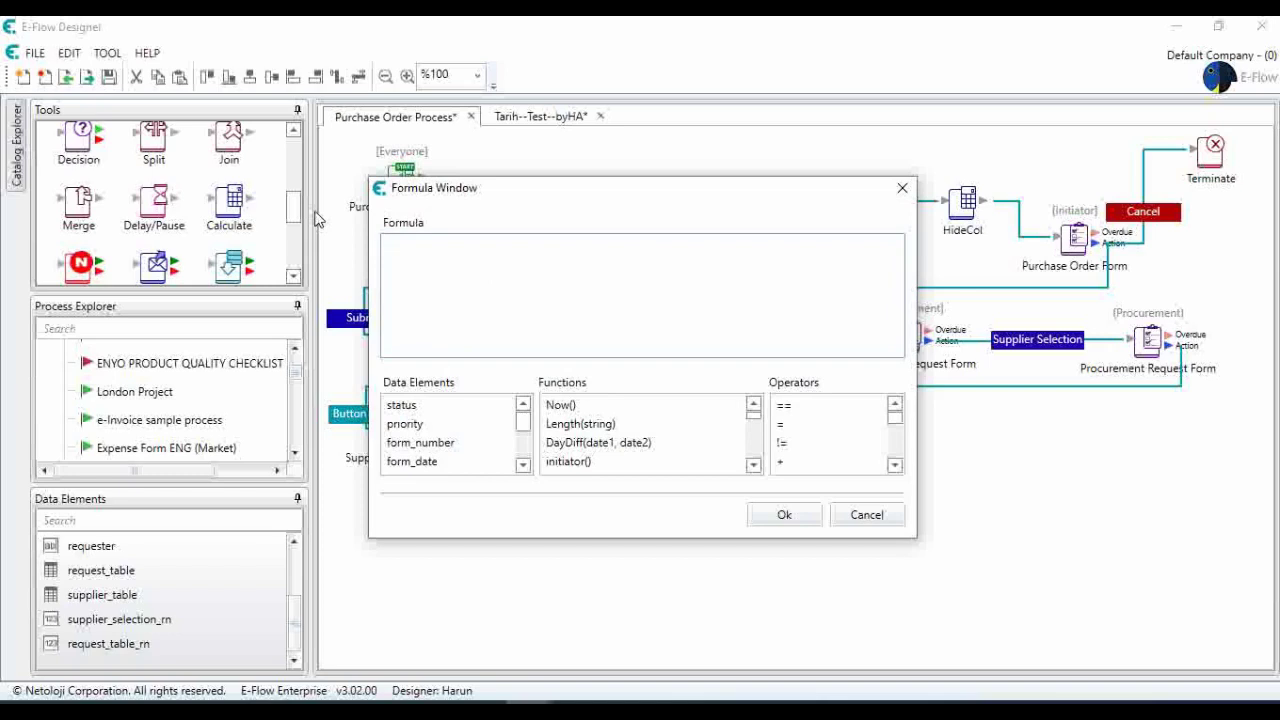
{"action": "left_click_drag", "start_coordinate": [524, 424], "coordinate": [537, 467]}
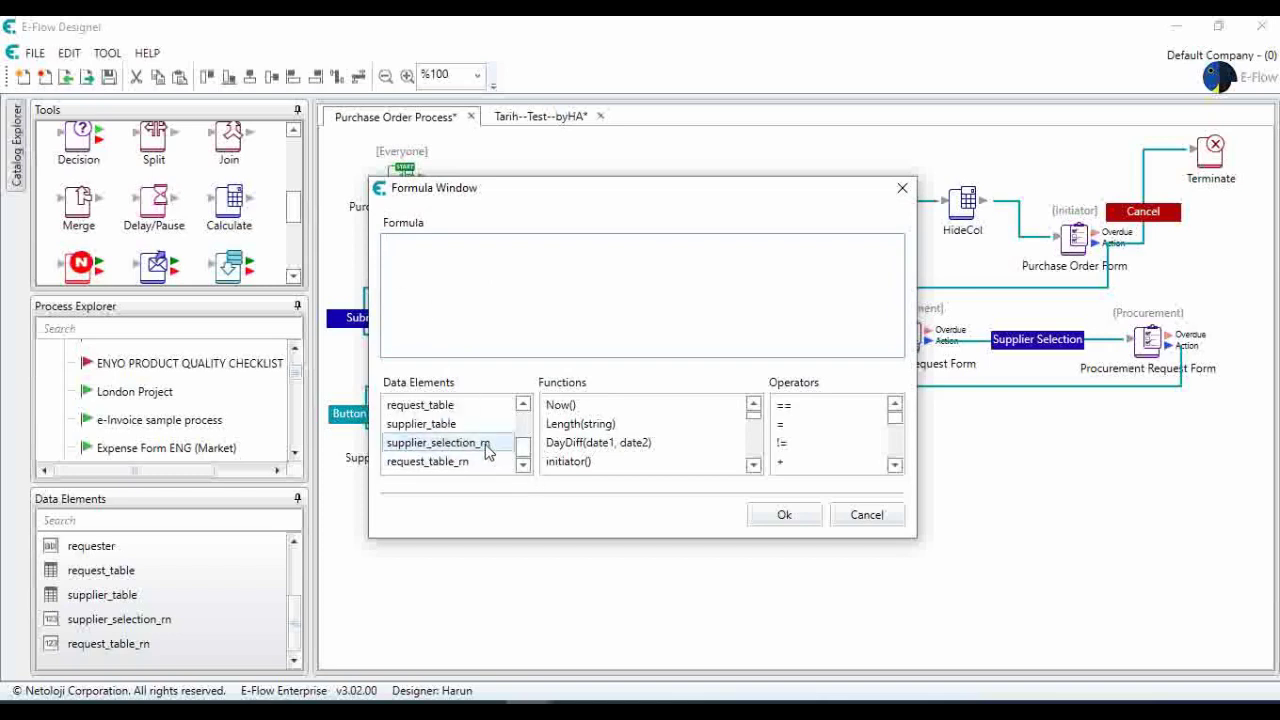
{"action": "double_click", "coordinate": [487, 451]}
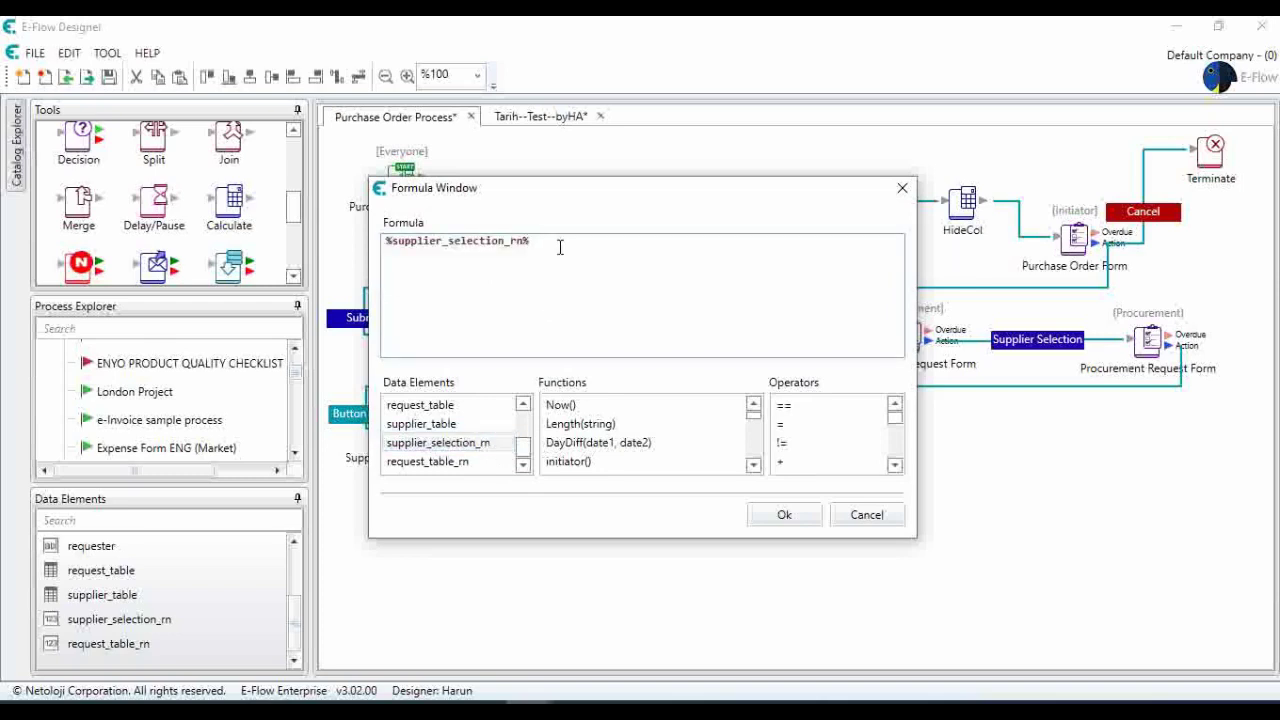
{"action": "type", "text": ">"}
{"action": "left_click", "coordinate": [784, 516]}
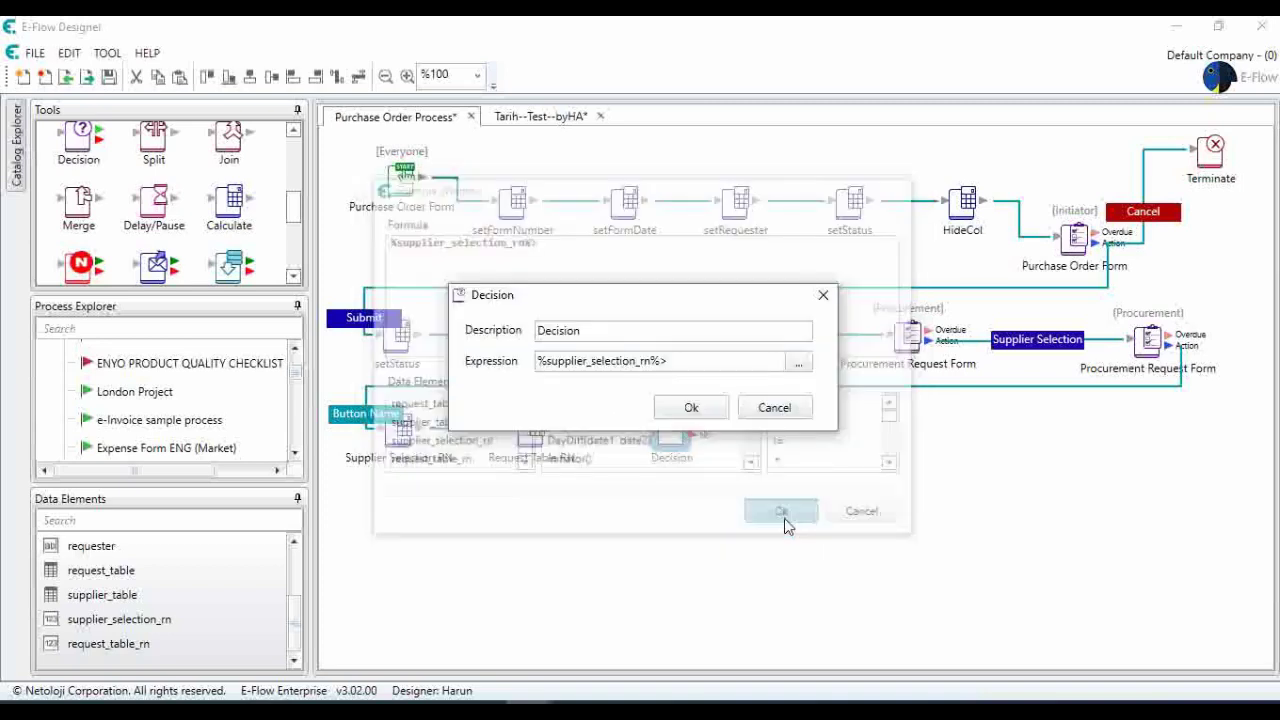
{"action": "left_click", "coordinate": [693, 410]}
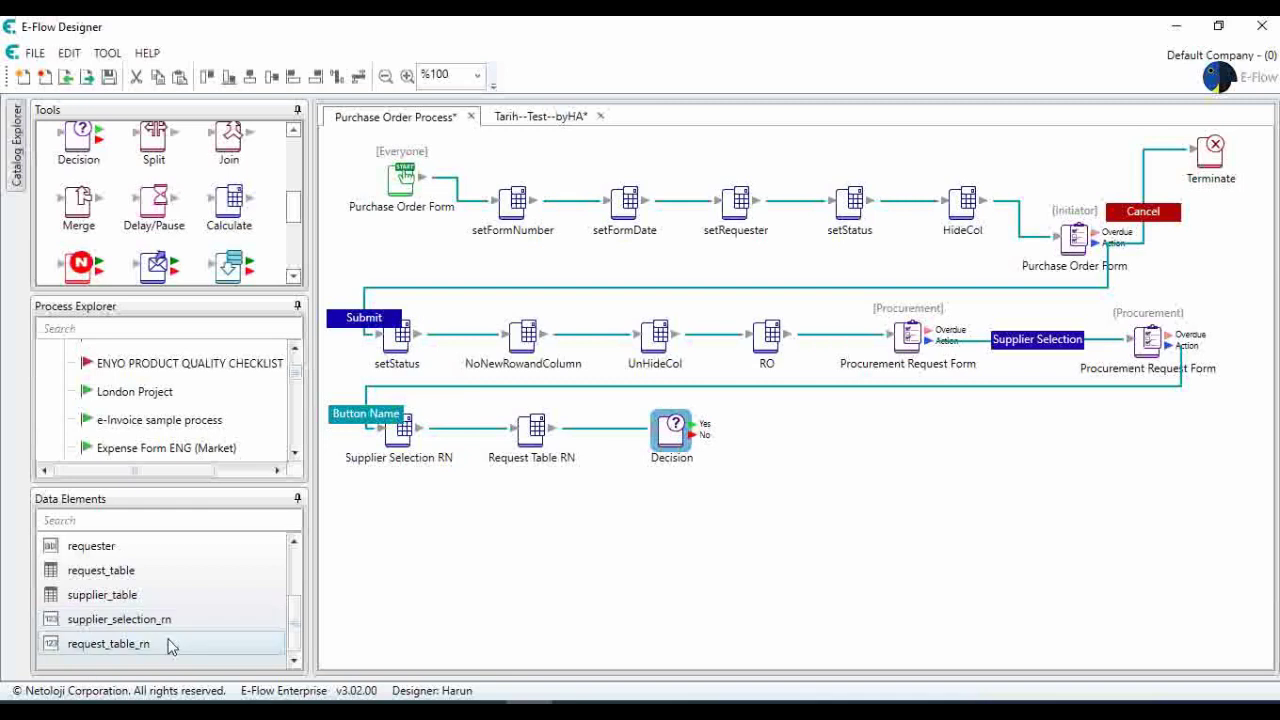
Create a new data element named Supplier Selection Row with the Numeric type.
{"action": "left_click", "coordinate": [170, 645]}
{"action": "right_click", "coordinate": [170, 645]}
{"action": "left_click", "coordinate": [277, 481]}
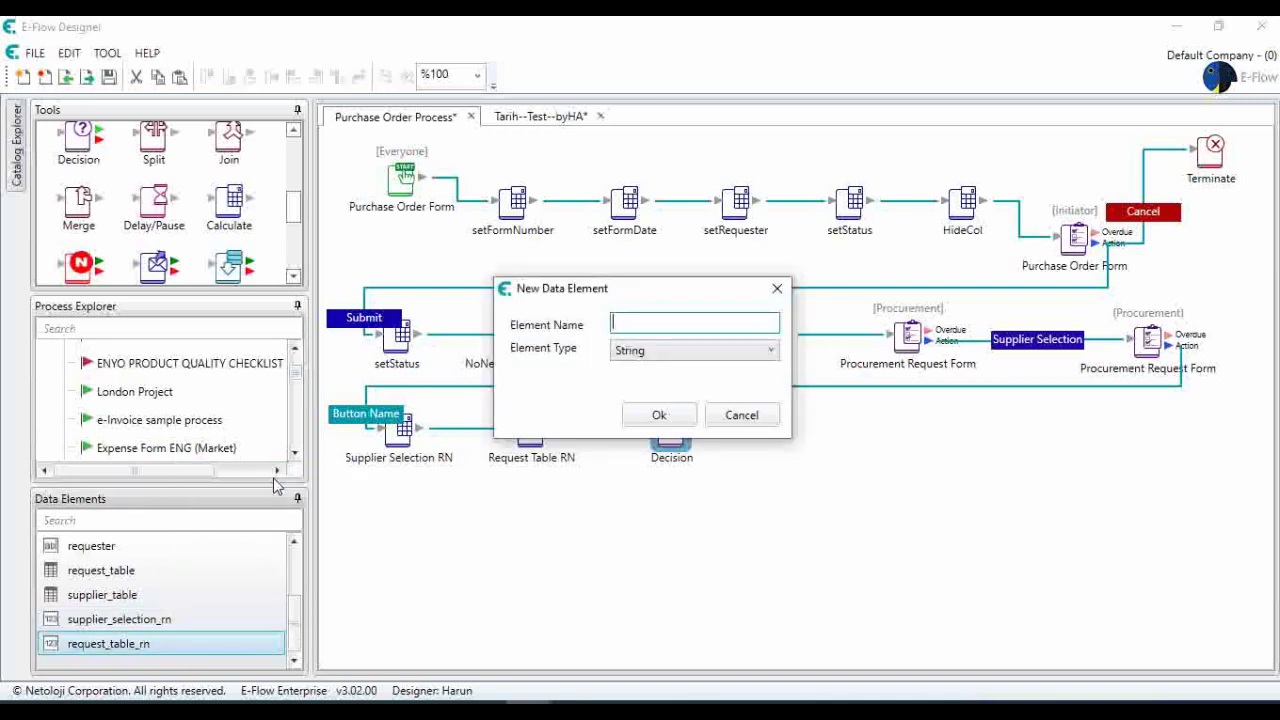
{"action": "type", "text": "Supplier Selection Row"}
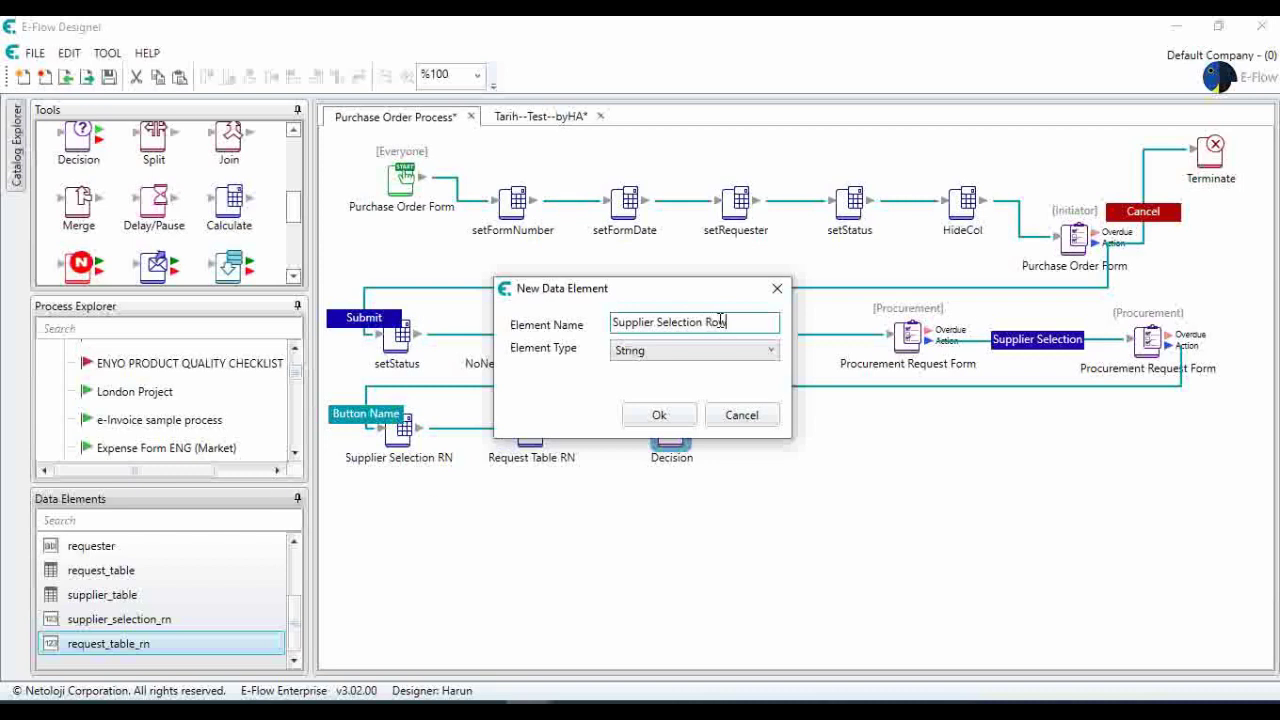
{"action": "left_click", "coordinate": [692, 350]}
{"action": "left_click", "coordinate": [672, 390]}
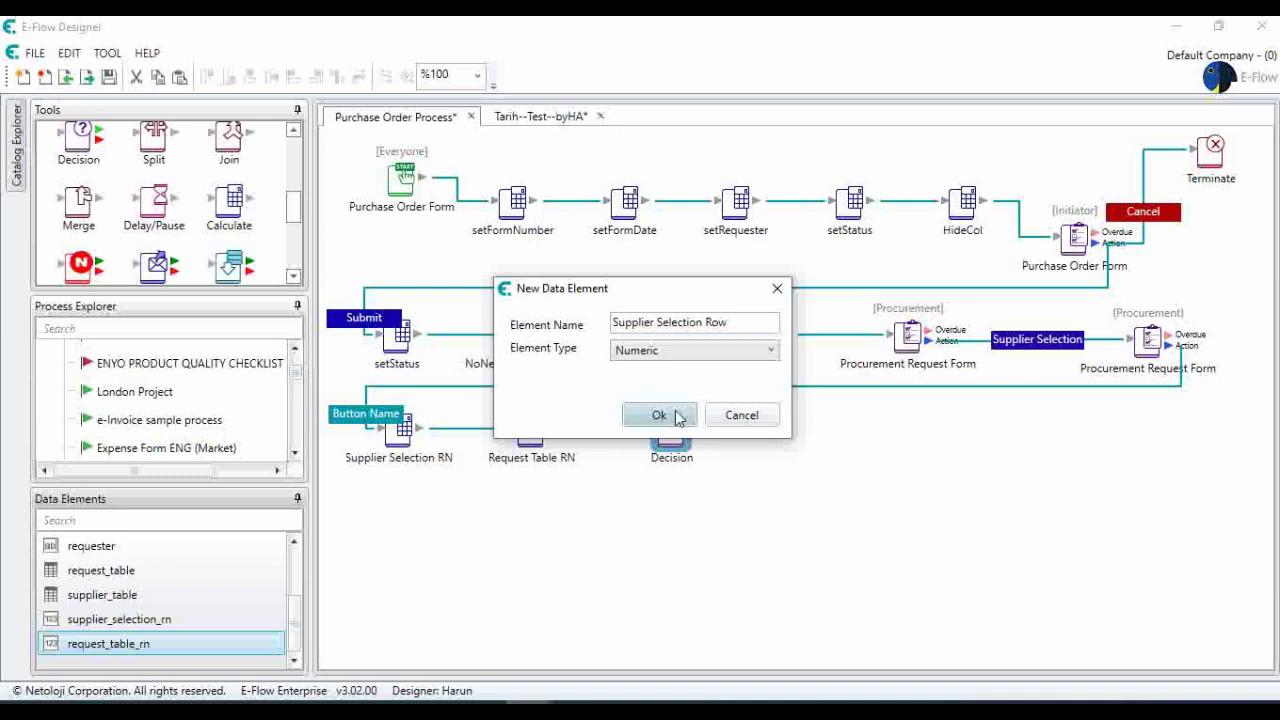
{"action": "left_click", "coordinate": [659, 415]}
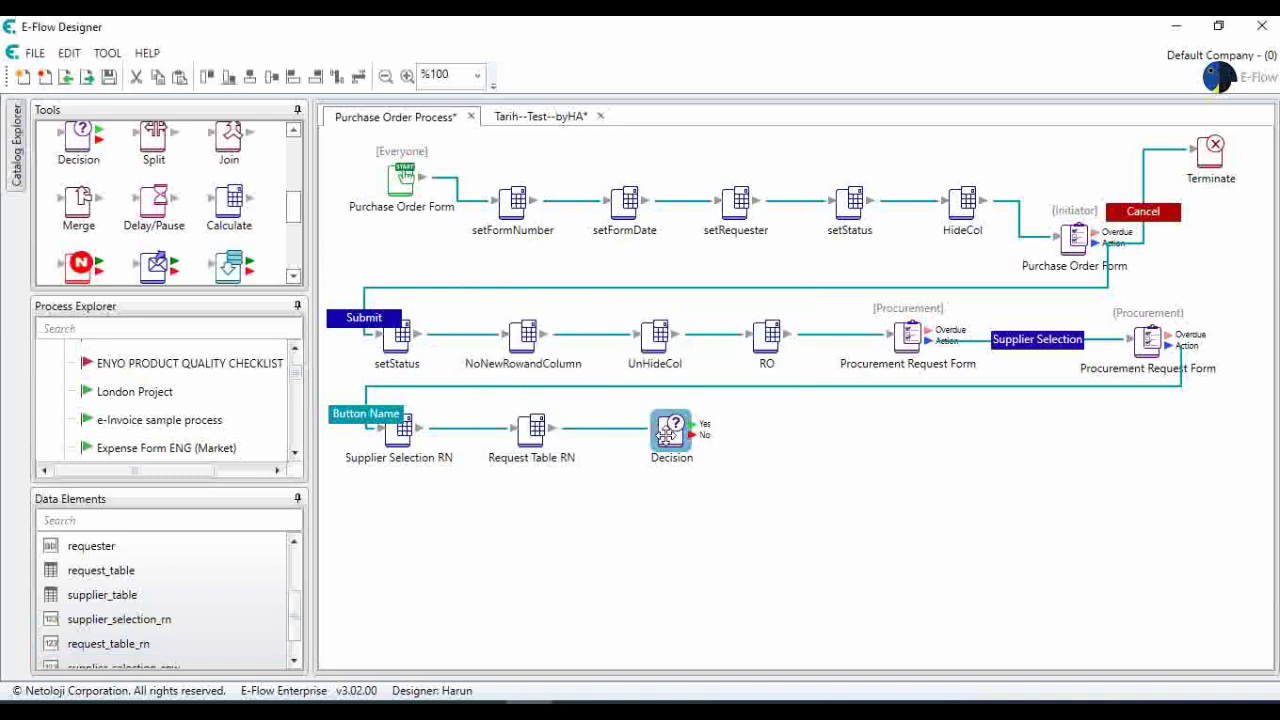
Change the description of the Decision activity to RN>R.
{"action": "double_click", "coordinate": [670, 432]}
{"action": "left_click_drag", "start_coordinate": [606, 331], "coordinate": [410, 340]}
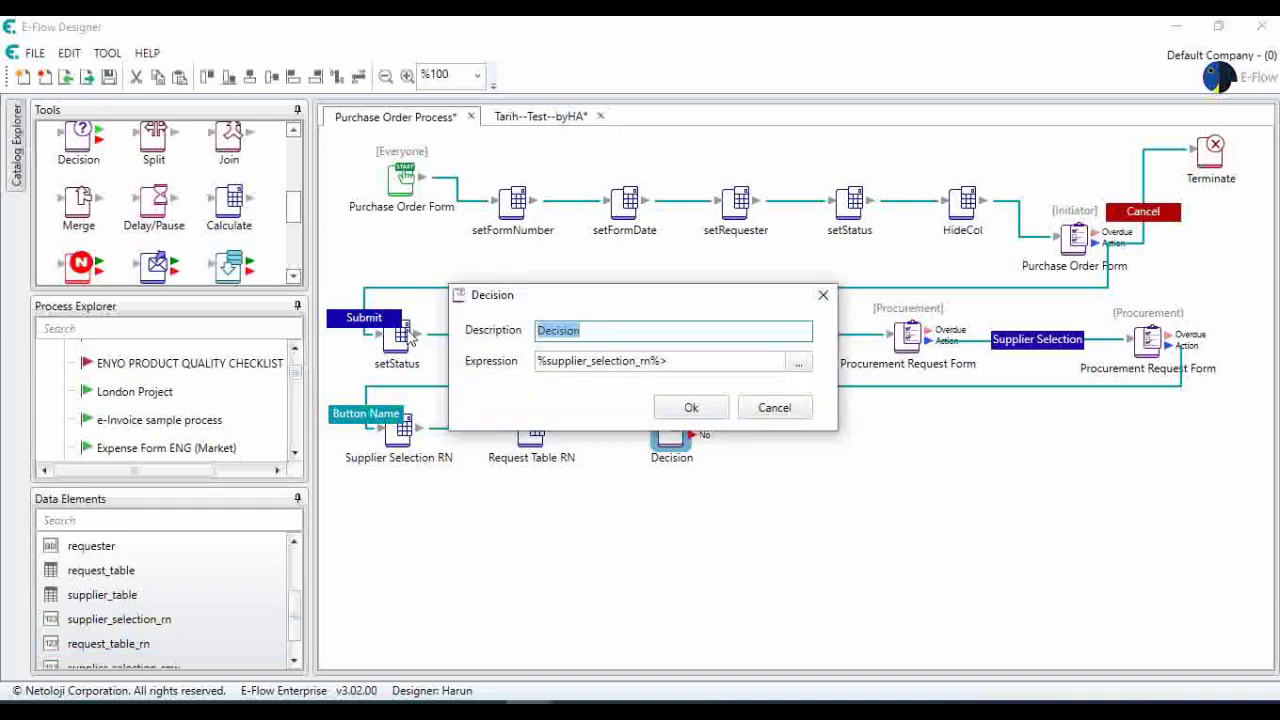
{"action": "type", "text": "RN>R"}
Complete the decision expression as %supplier_selection_rn%>%supplier_selection_row% and save the Purchase Order Process.
{"action": "left_click", "coordinate": [796, 366]}
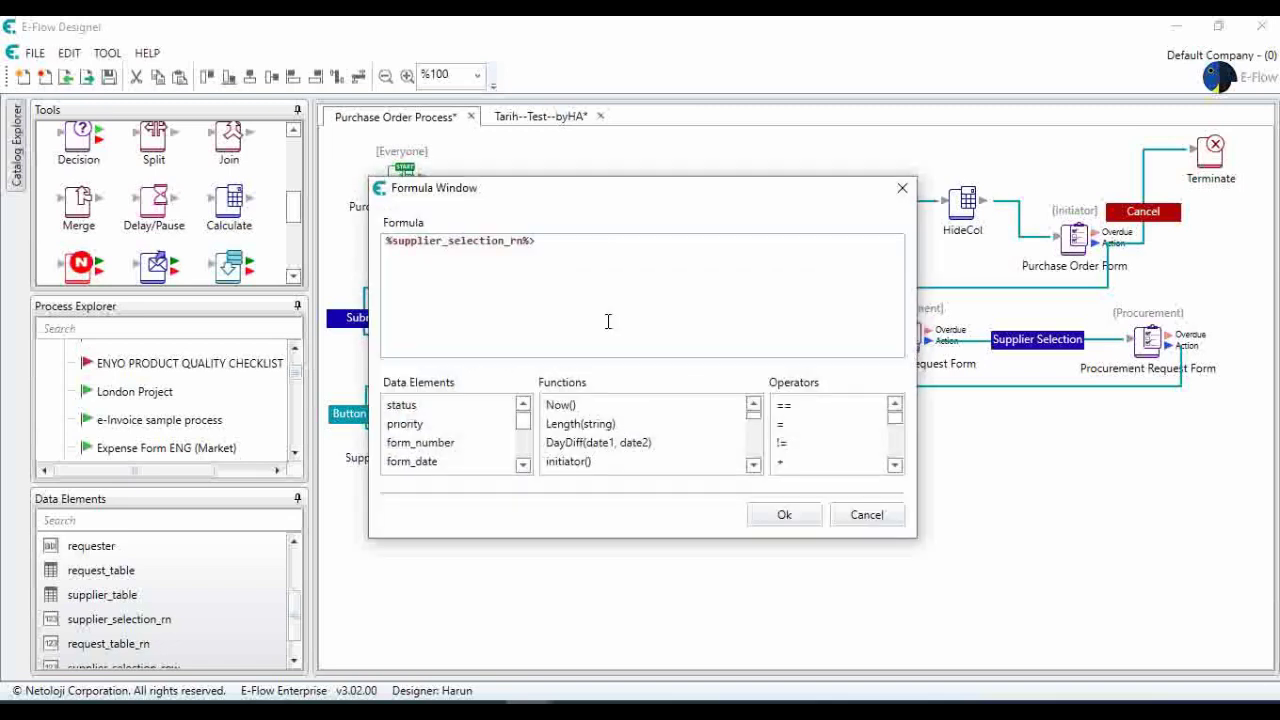
{"action": "left_click_drag", "start_coordinate": [524, 418], "coordinate": [530, 480]}
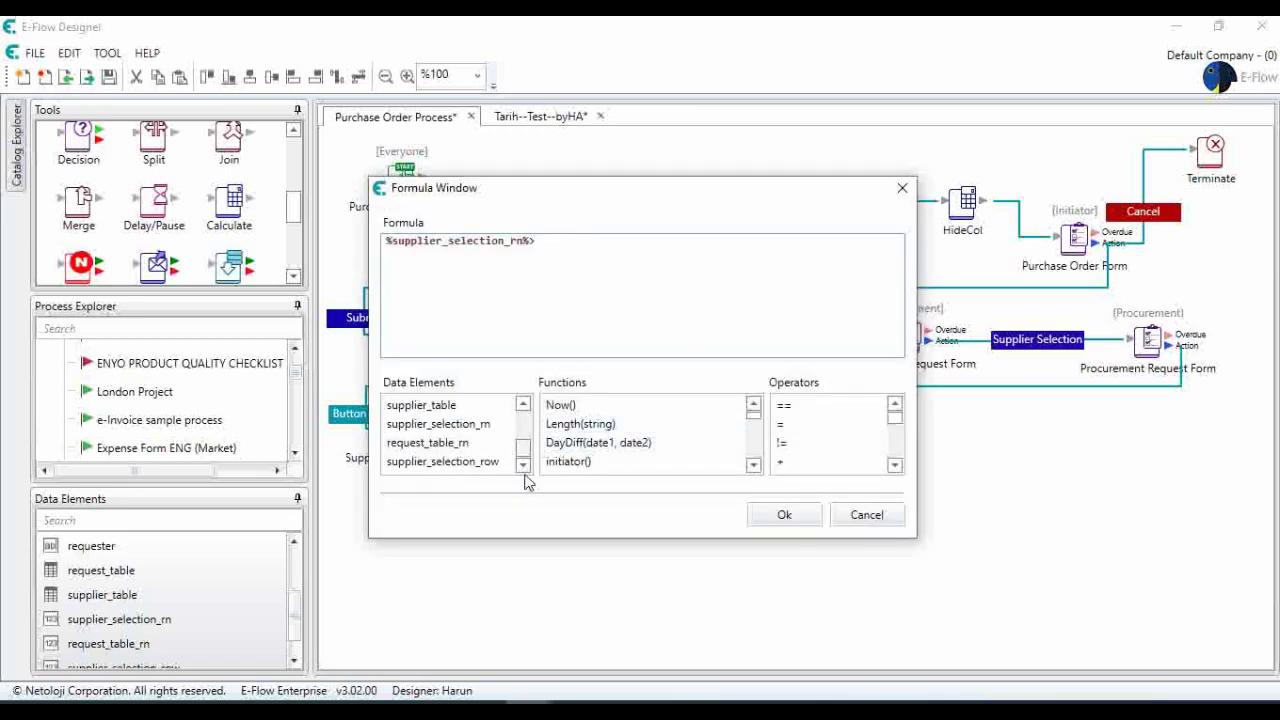
{"action": "left_click", "coordinate": [491, 463]}
{"action": "double_click", "coordinate": [465, 466]}
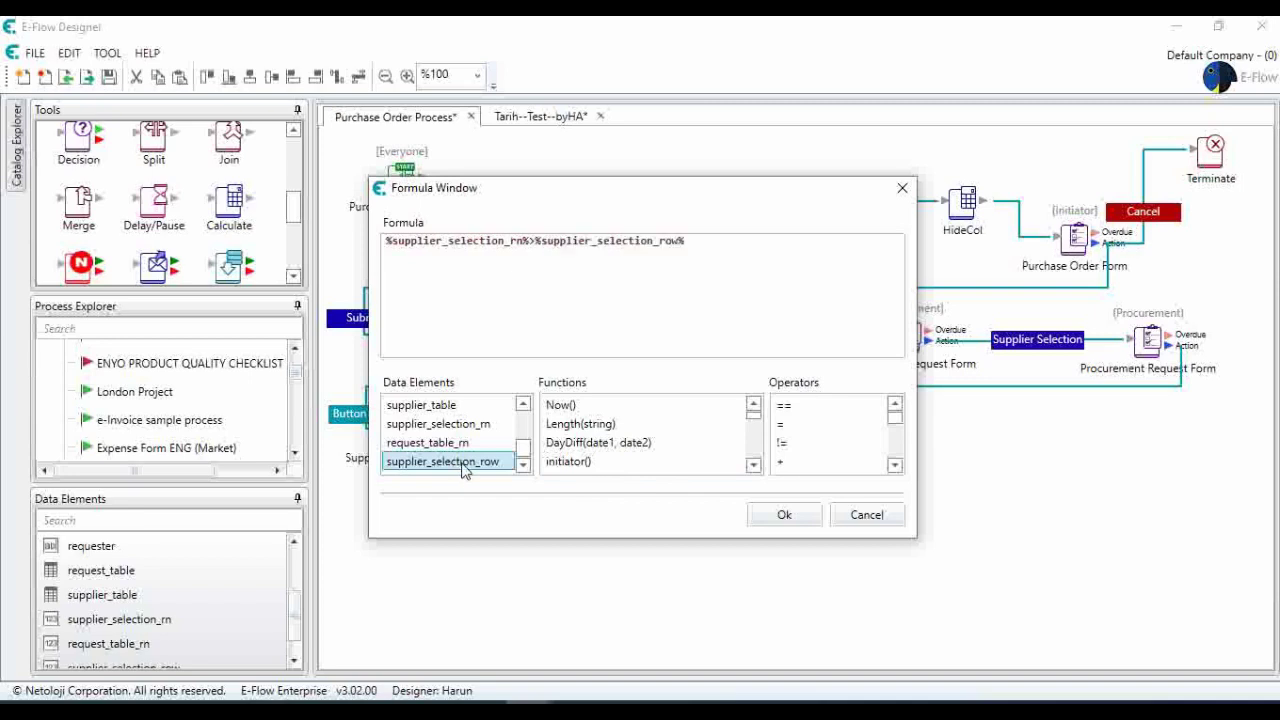
{"action": "left_click", "coordinate": [776, 512]}
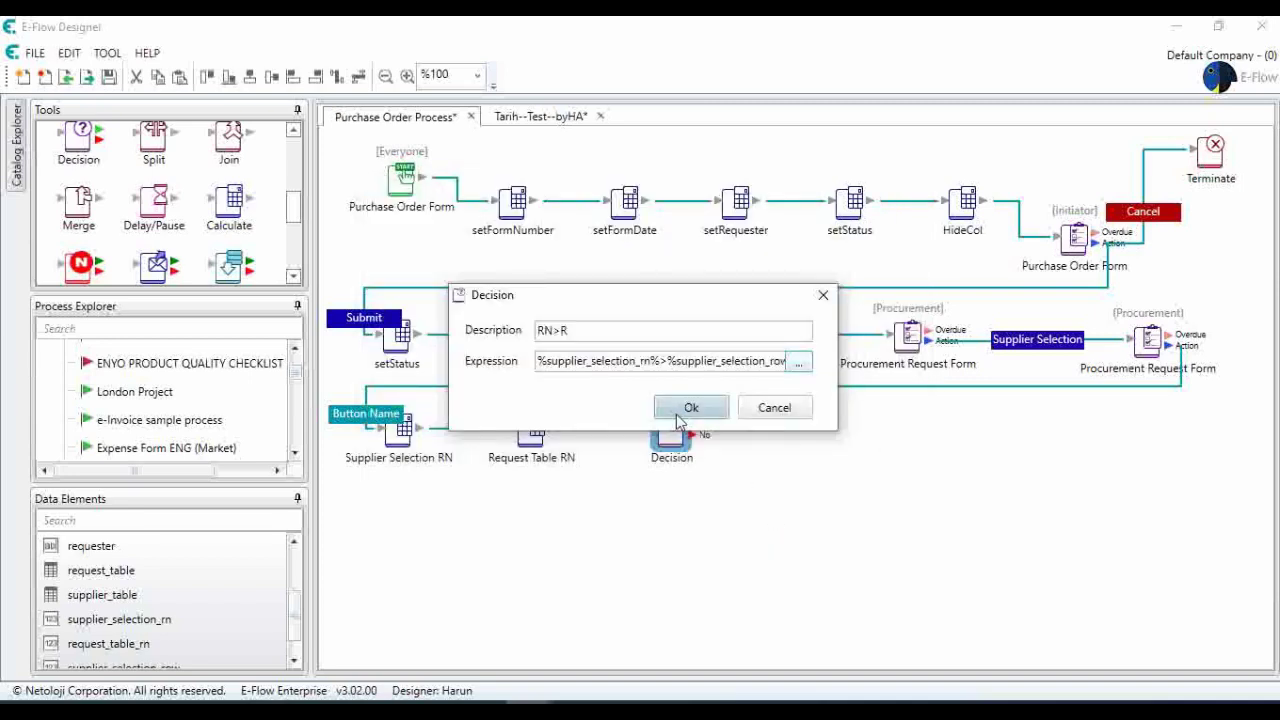
{"action": "left_click", "coordinate": [572, 330]}
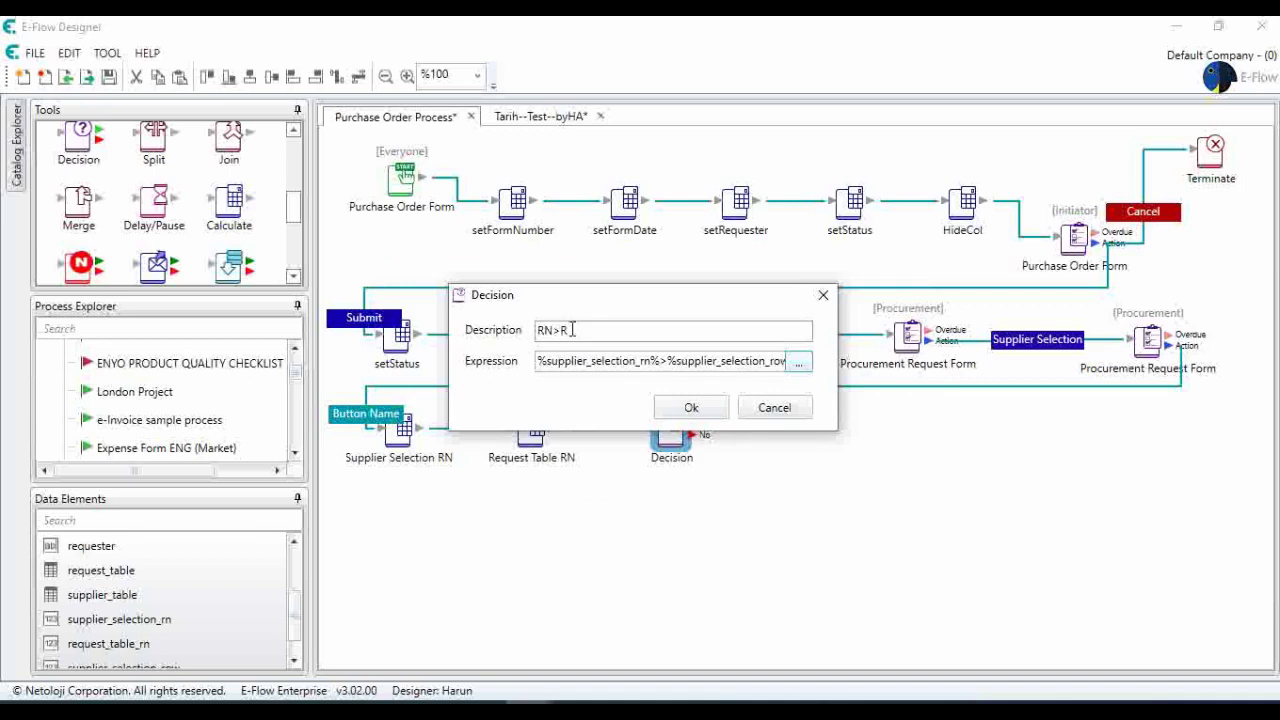
{"action": "left_click", "coordinate": [689, 408]}
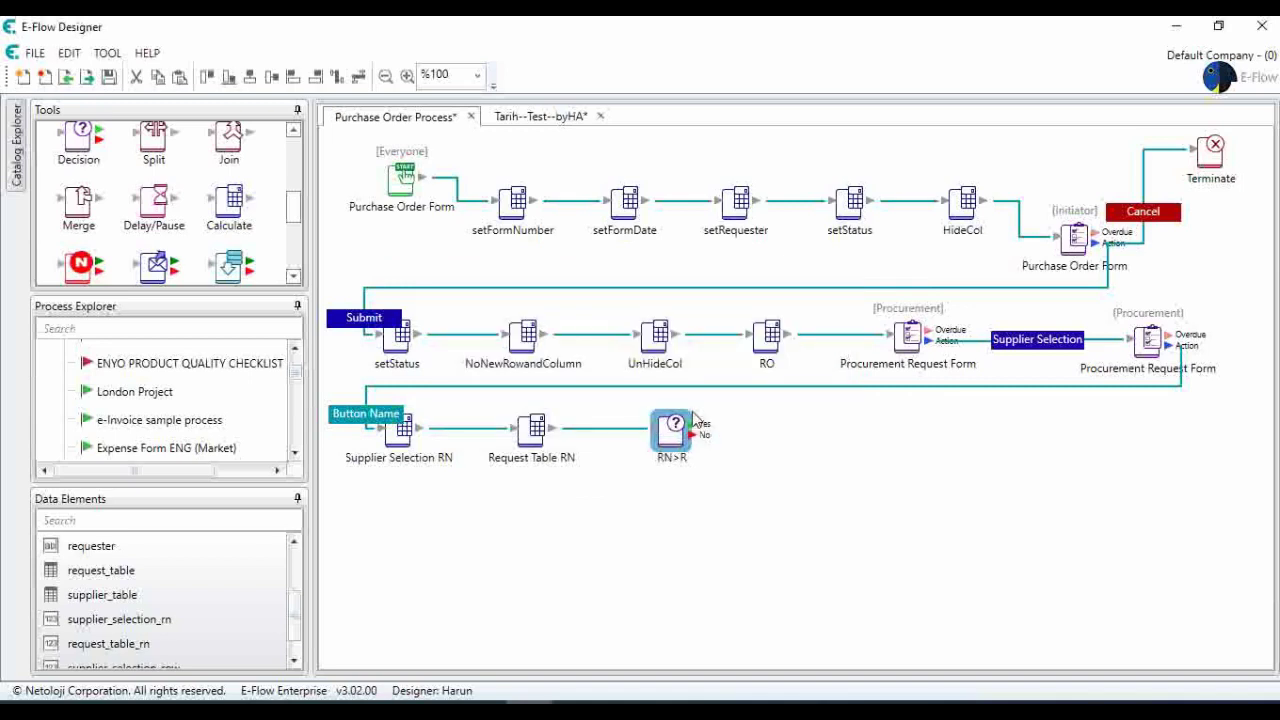
{"action": "left_click", "coordinate": [109, 77]}
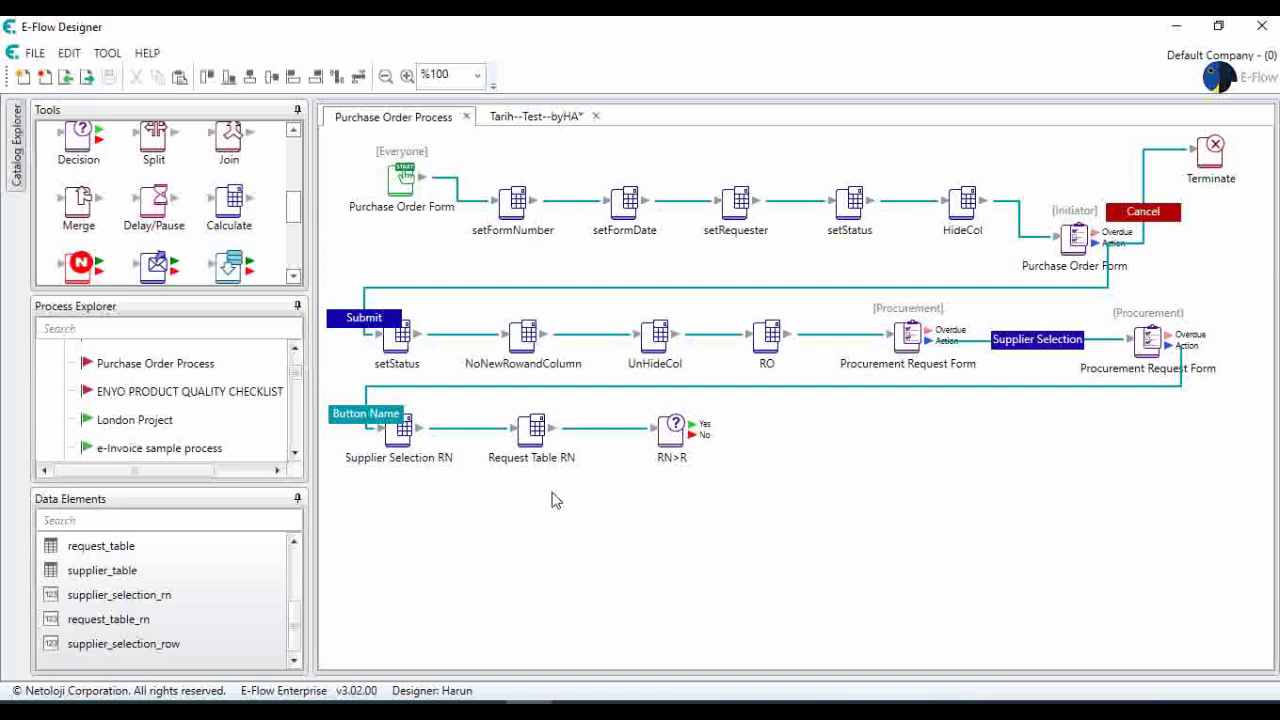
Duplicate the request_table data element within the process's data elements.
{"action": "right_click", "coordinate": [148, 553]}
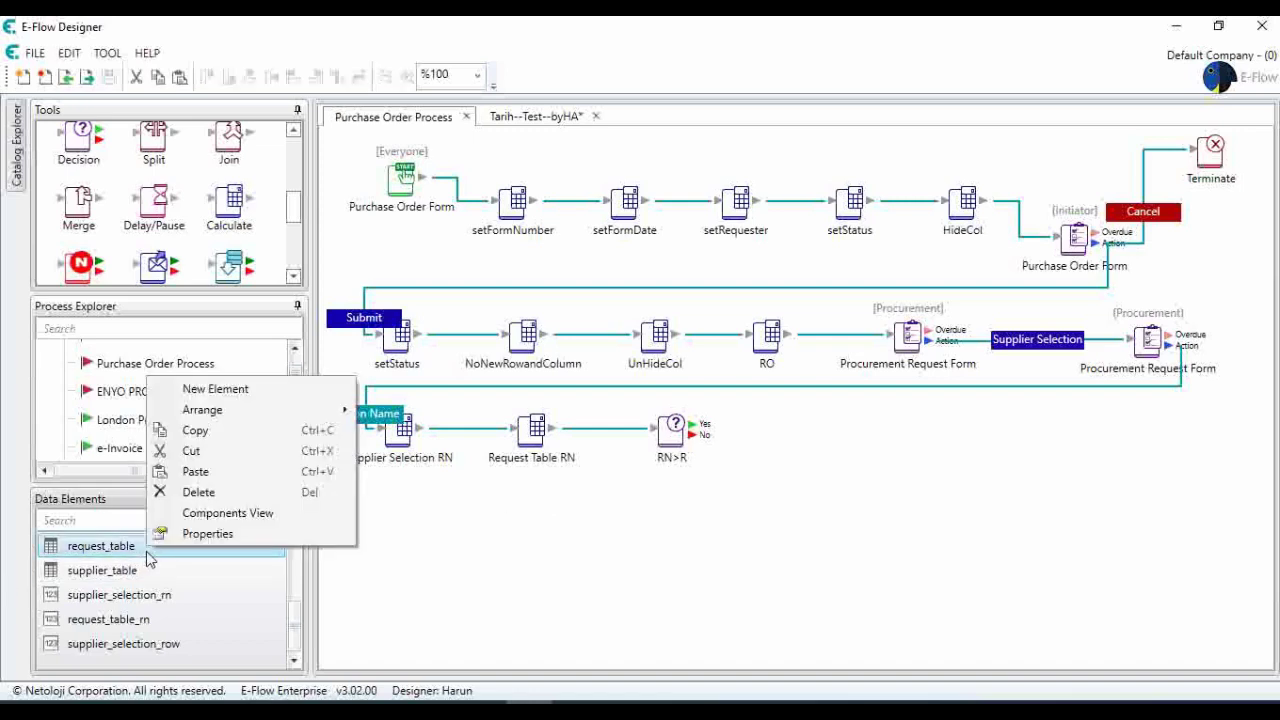
{"action": "left_click", "coordinate": [213, 436]}
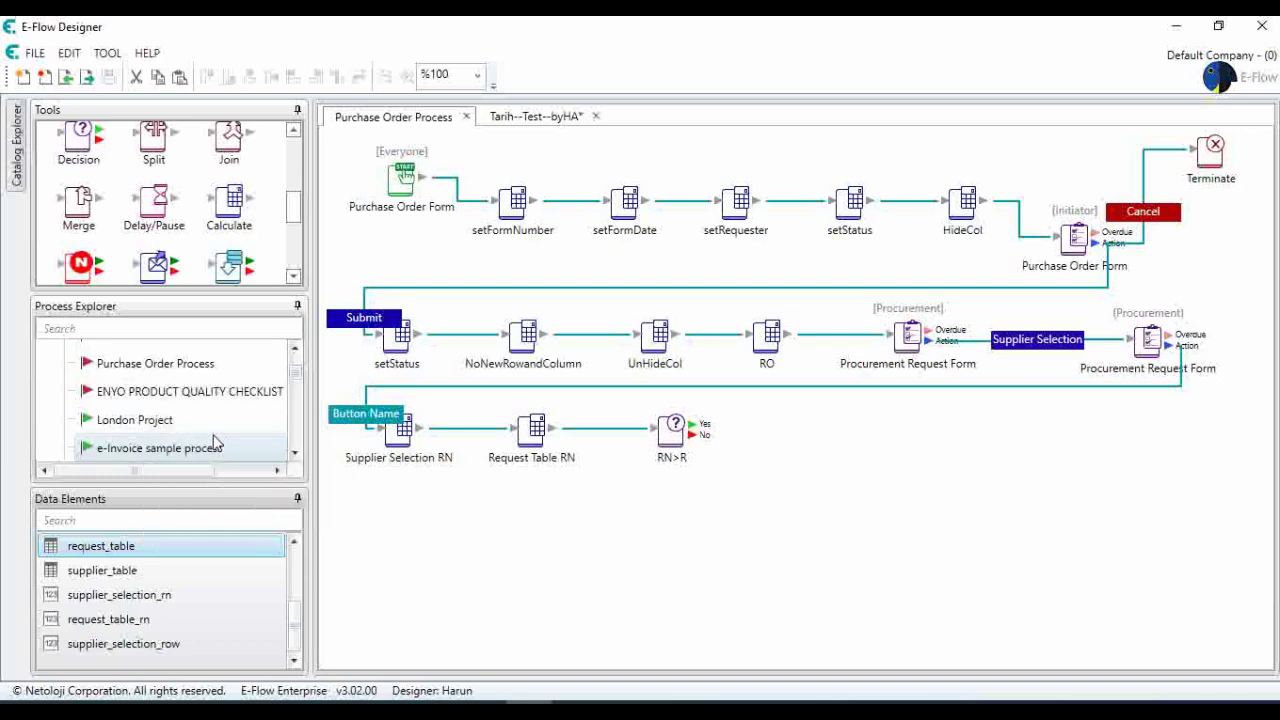
{"action": "right_click", "coordinate": [224, 626]}
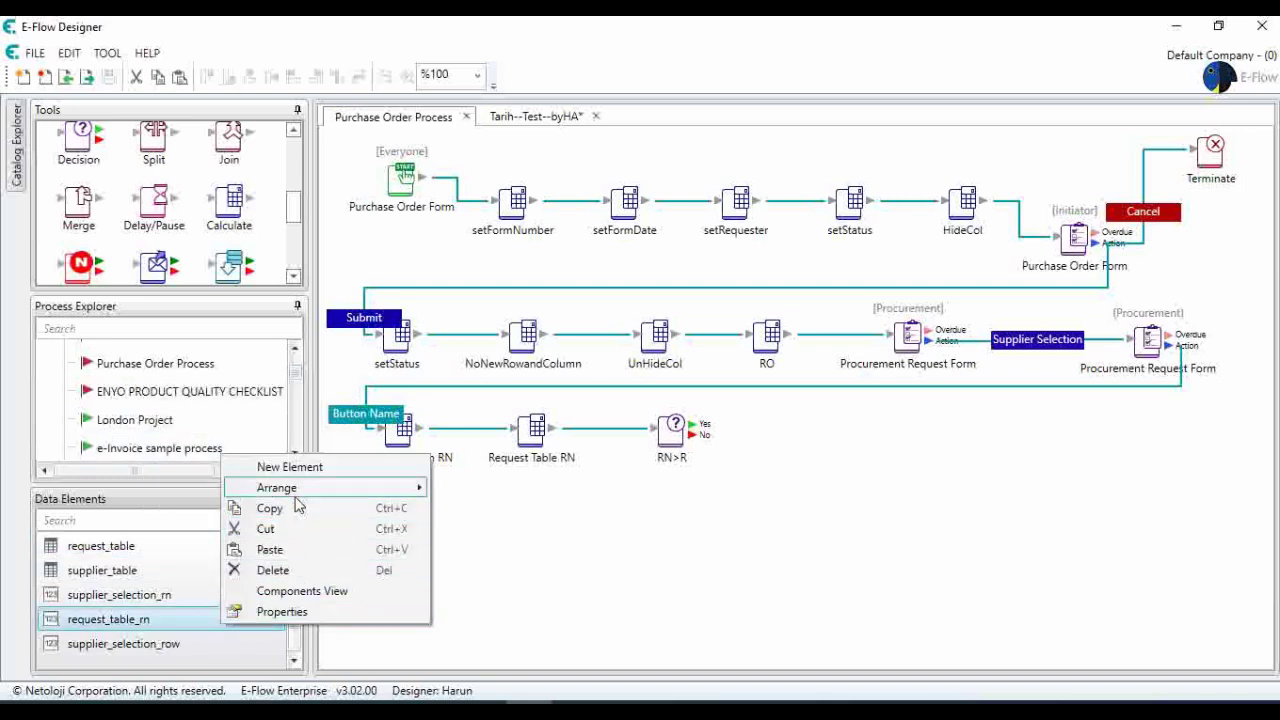
{"action": "left_click", "coordinate": [299, 553]}
{"action": "scroll", "coordinate": [205, 648], "scroll_direction": "down", "scroll_amount": 1}
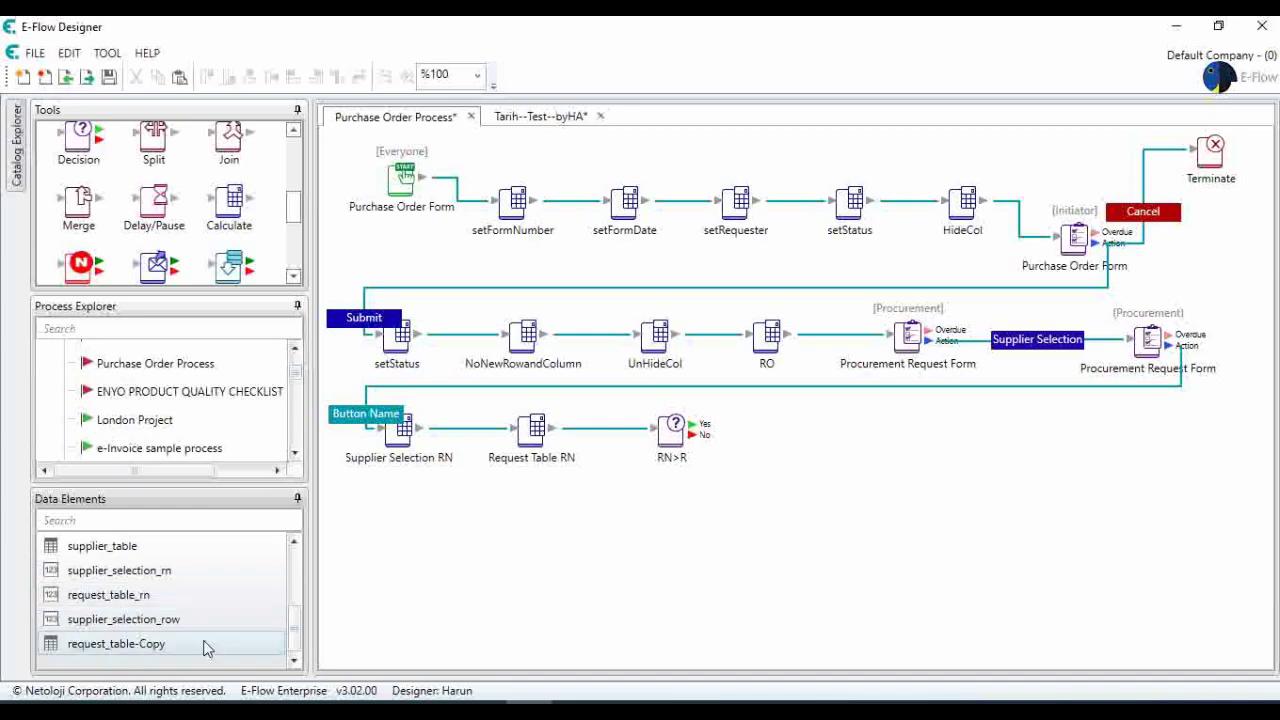
Check the column definitions of the copied request table and rename the element to request_table_Preview.
{"action": "double_click", "coordinate": [205, 646]}
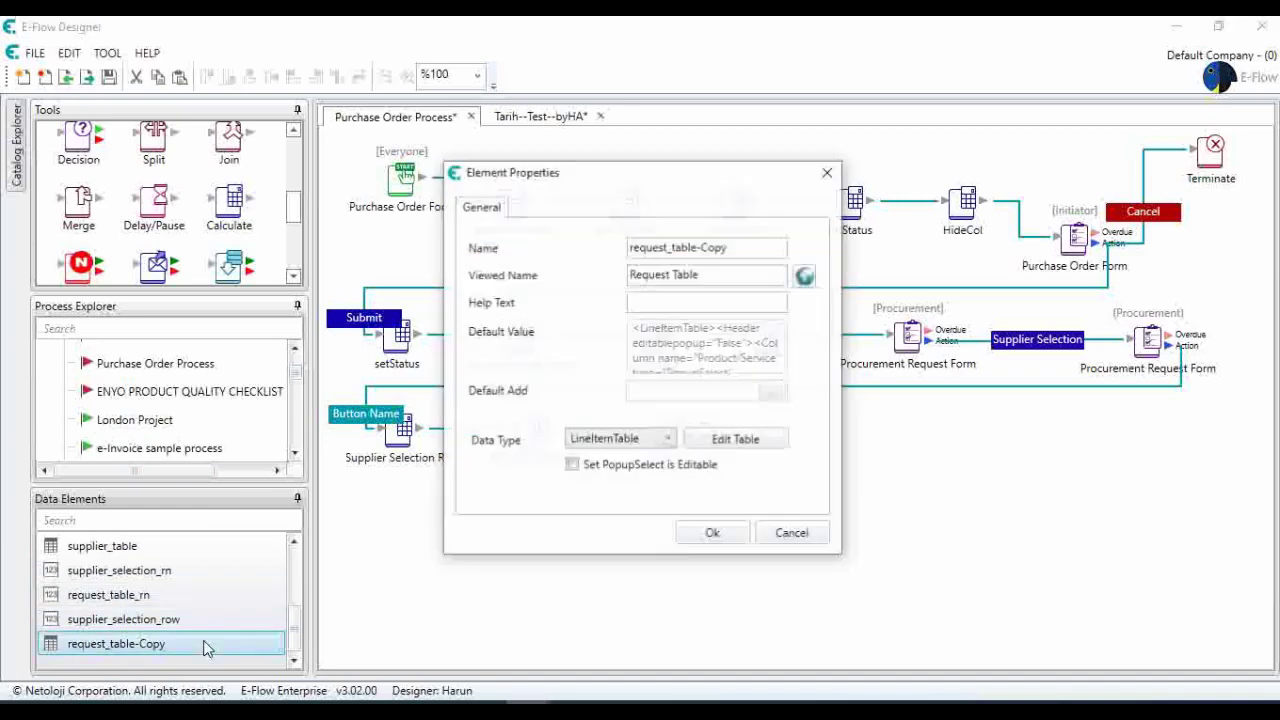
{"action": "left_click", "coordinate": [728, 452]}
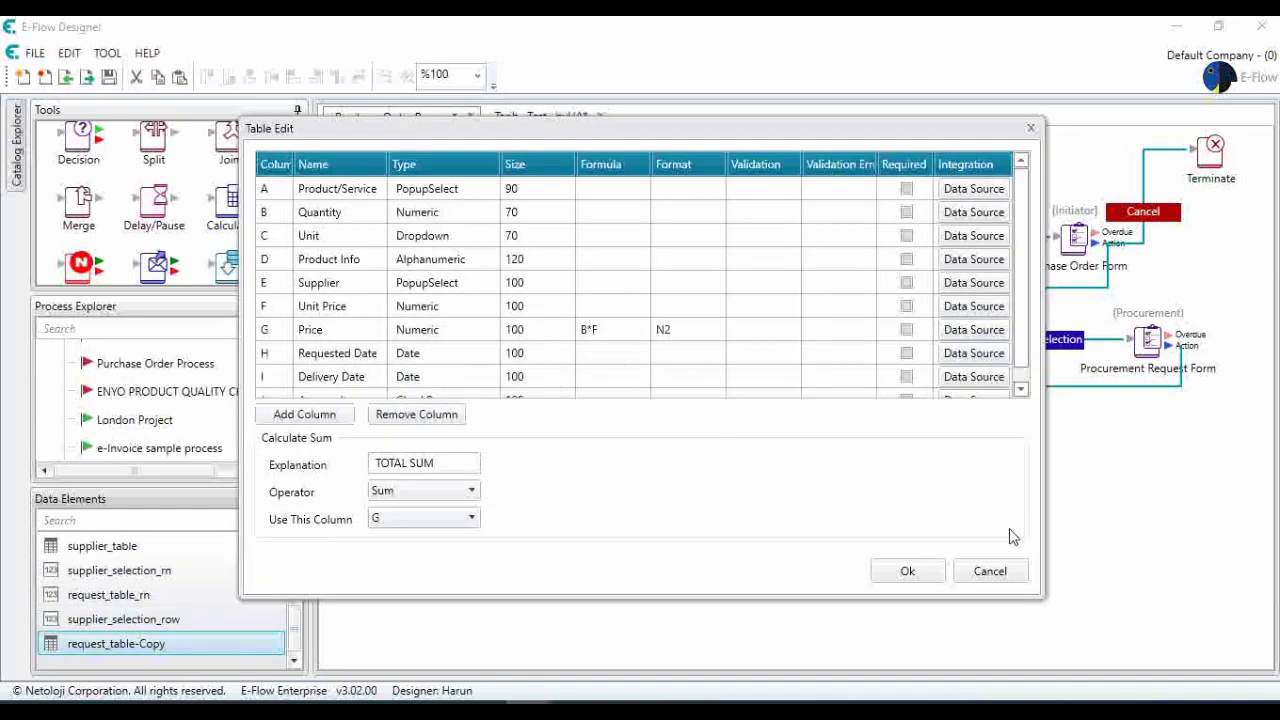
{"action": "left_click", "coordinate": [990, 571]}
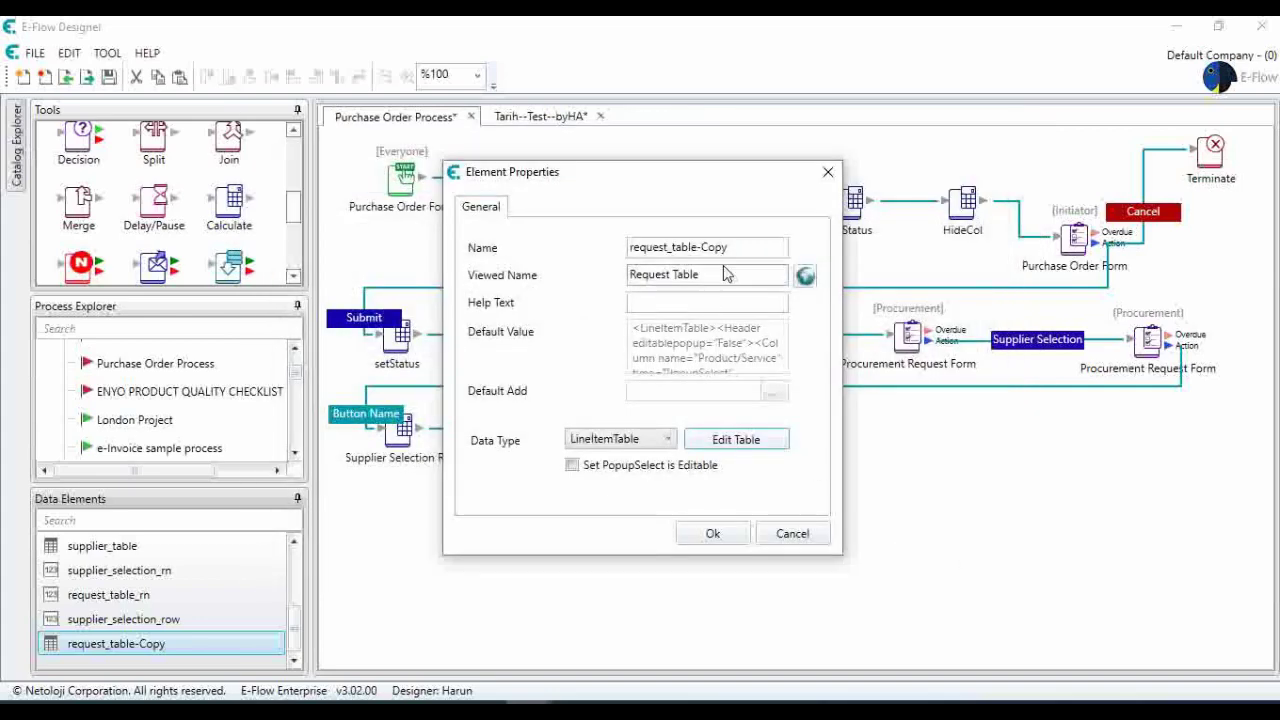
{"action": "left_click", "coordinate": [733, 247]}
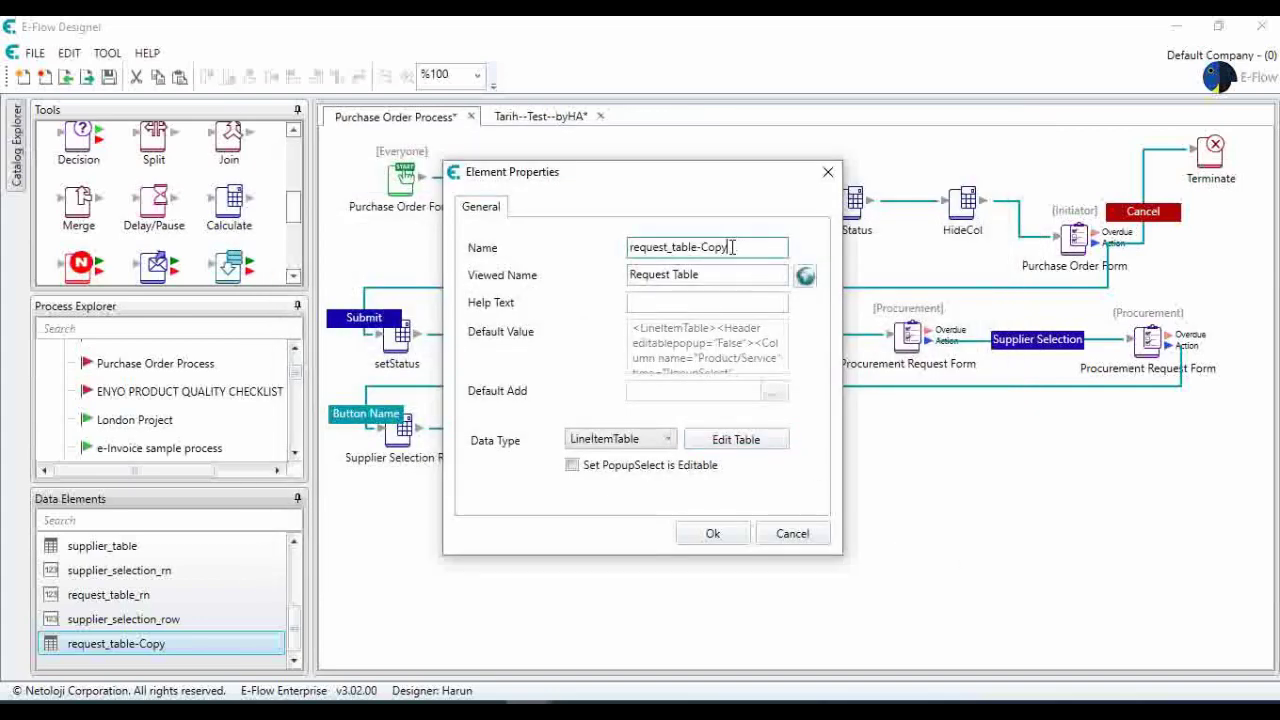
{"action": "key", "text": "BackSpace"}
{"action": "key", "text": "BackSpace"}
{"action": "key", "text": "BackSpace"}
{"action": "key", "text": "BackSpace"}
{"action": "key", "text": "BackSpace"}
{"action": "type", "text": "_Preview"}
Set the viewed name of the request_table_Preview element to Price Quatation and save its properties.
{"action": "left_click_drag", "start_coordinate": [720, 276], "coordinate": [484, 278]}
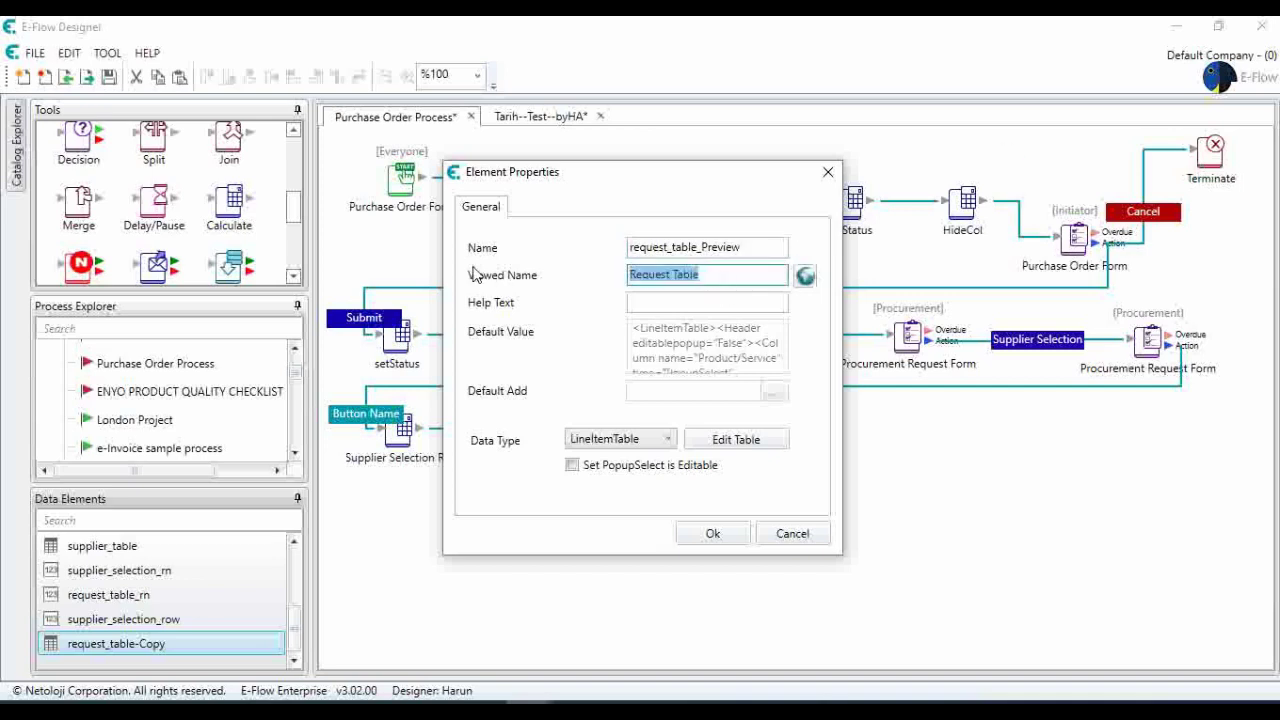
{"action": "type", "text": "Price O"}
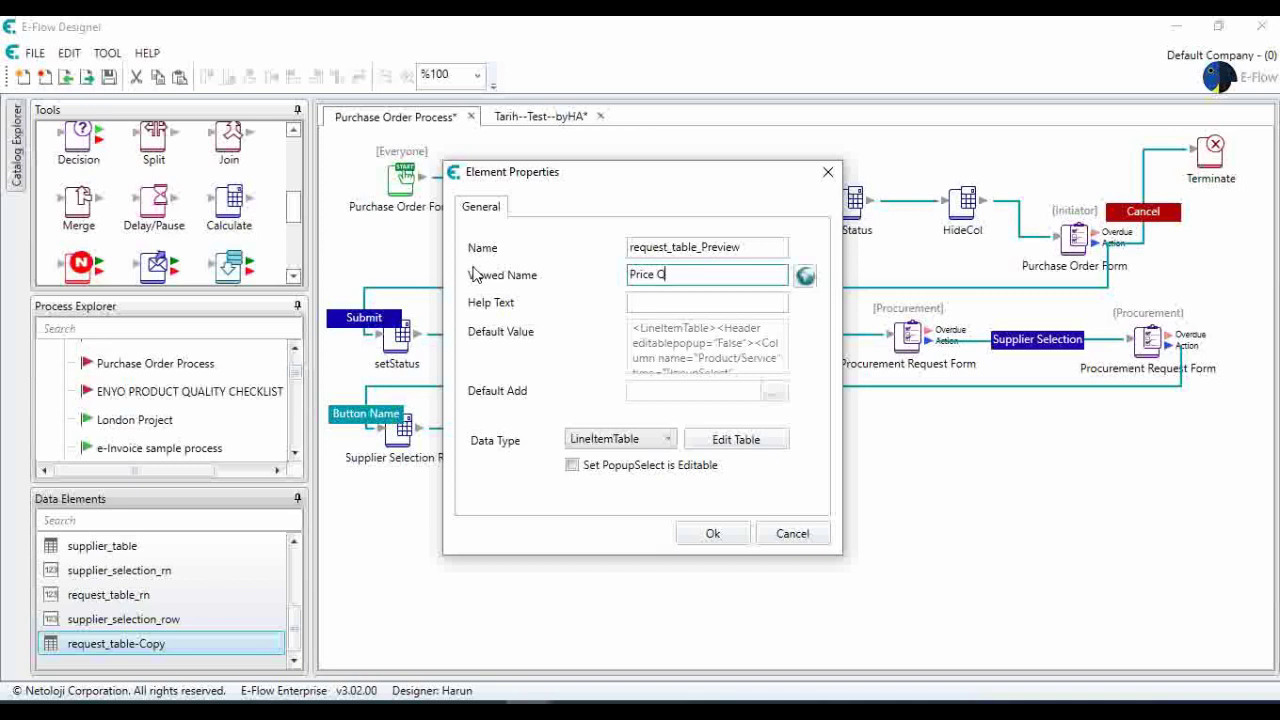
{"action": "type", "text": "uatation"}
{"action": "left_click", "coordinate": [703, 537]}
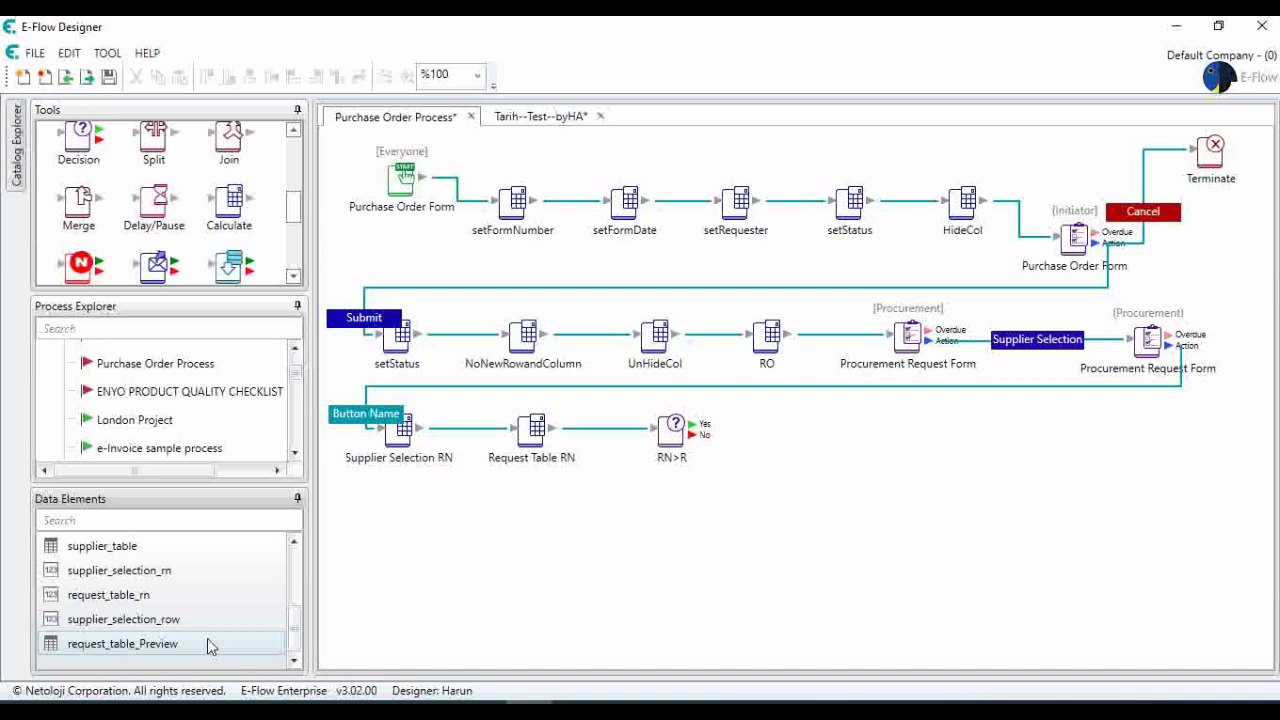
Add a Calculate activity below Supplier Selection RN and set its expression to AddNewLine(%request_table_Preview%).
{"action": "left_click_drag", "start_coordinate": [210, 645], "coordinate": [397, 515]}
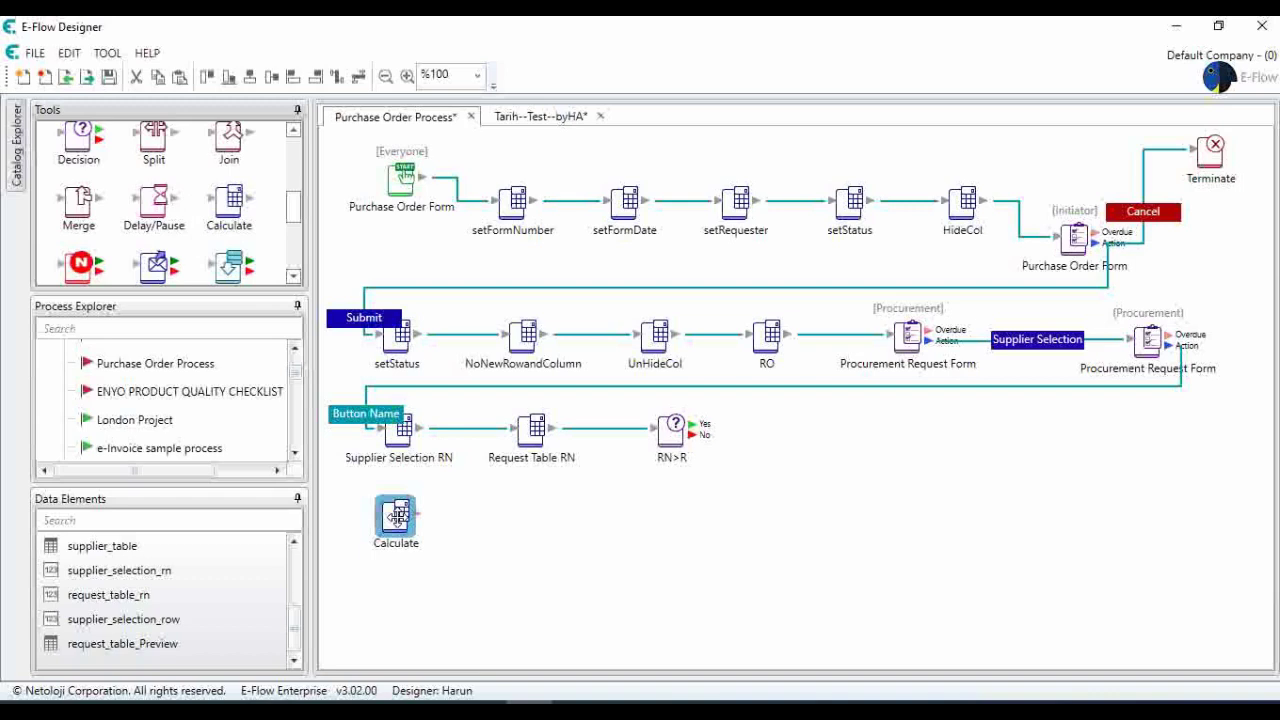
{"action": "double_click", "coordinate": [397, 515]}
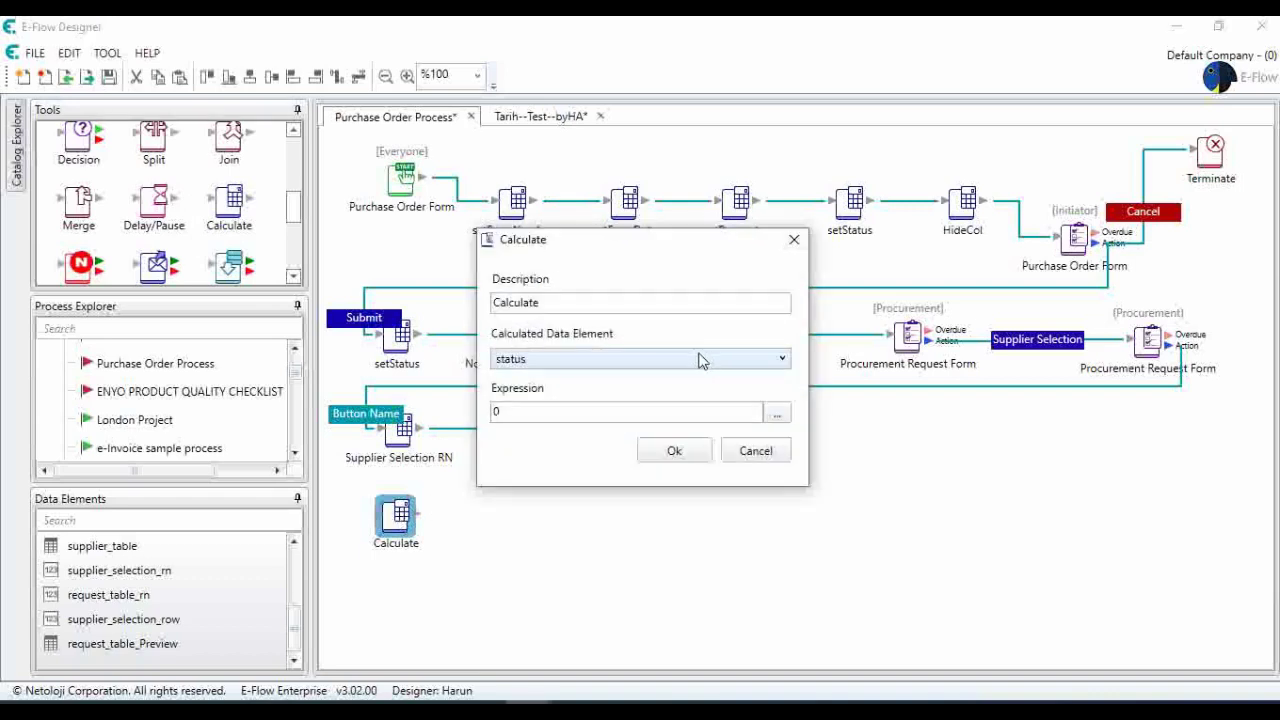
{"action": "left_click", "coordinate": [777, 413]}
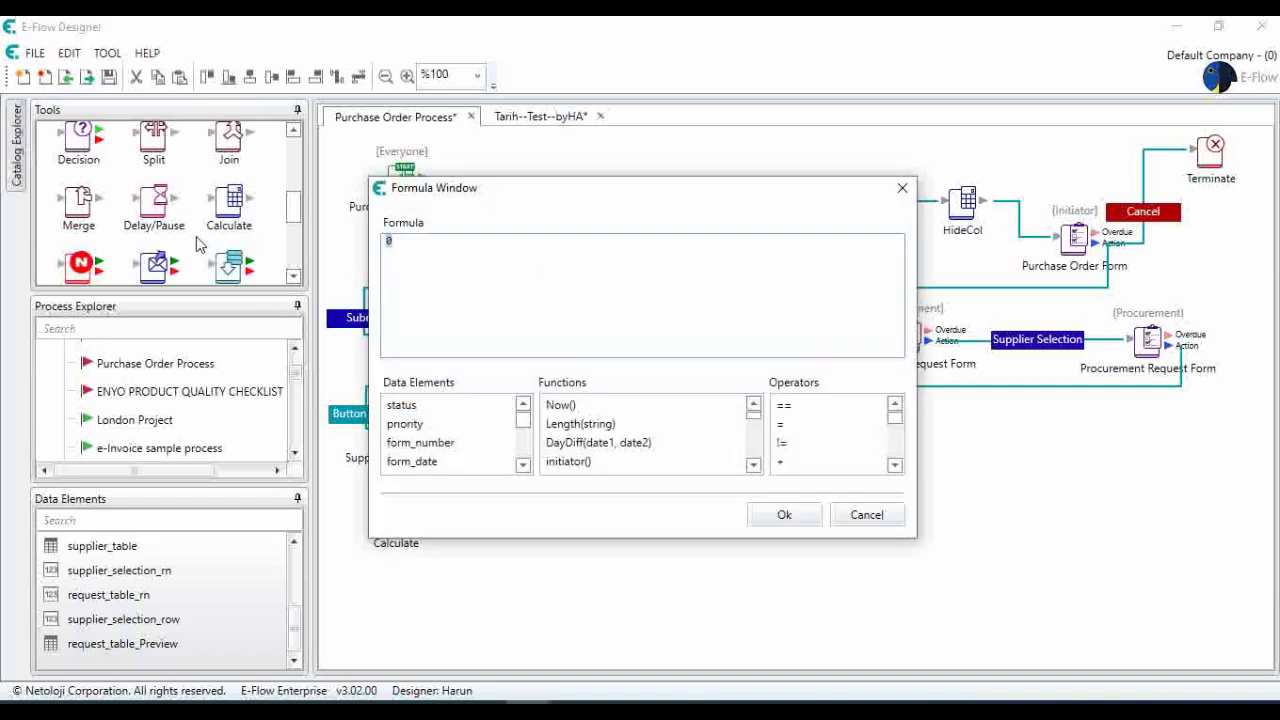
{"action": "left_click", "coordinate": [568, 408]}
{"action": "key", "text": "End"}
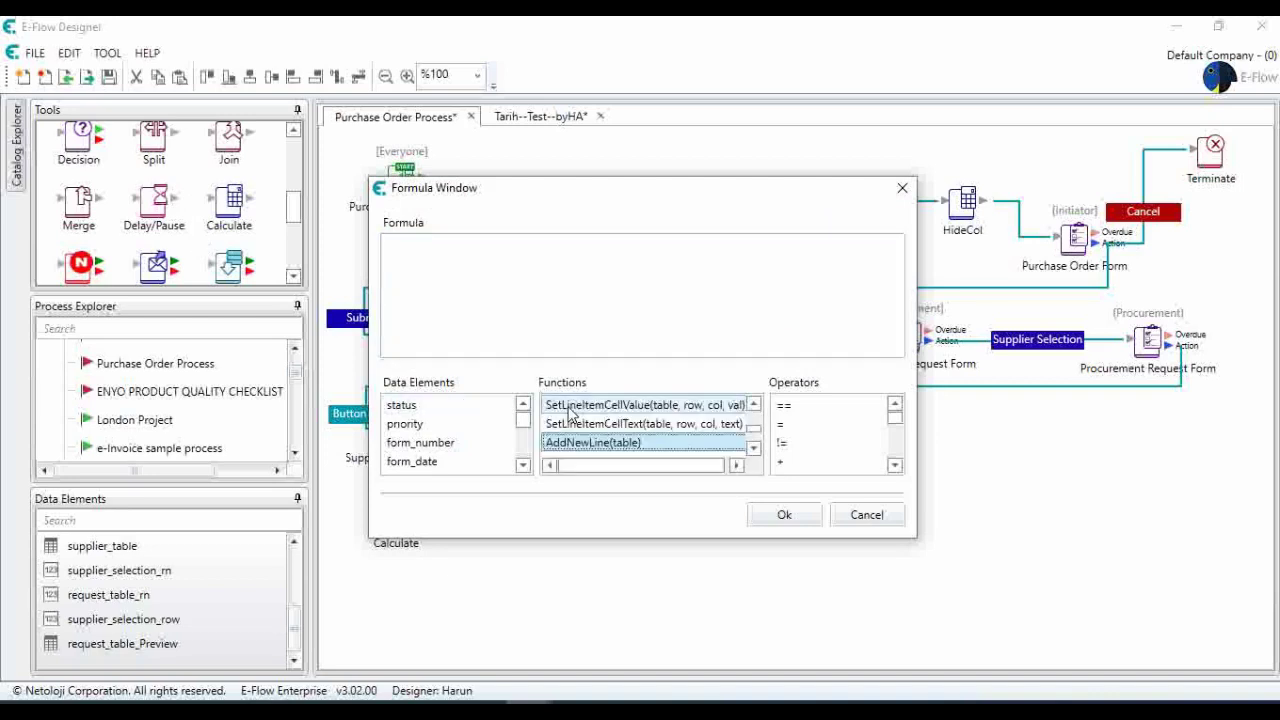
{"action": "double_click", "coordinate": [600, 443]}
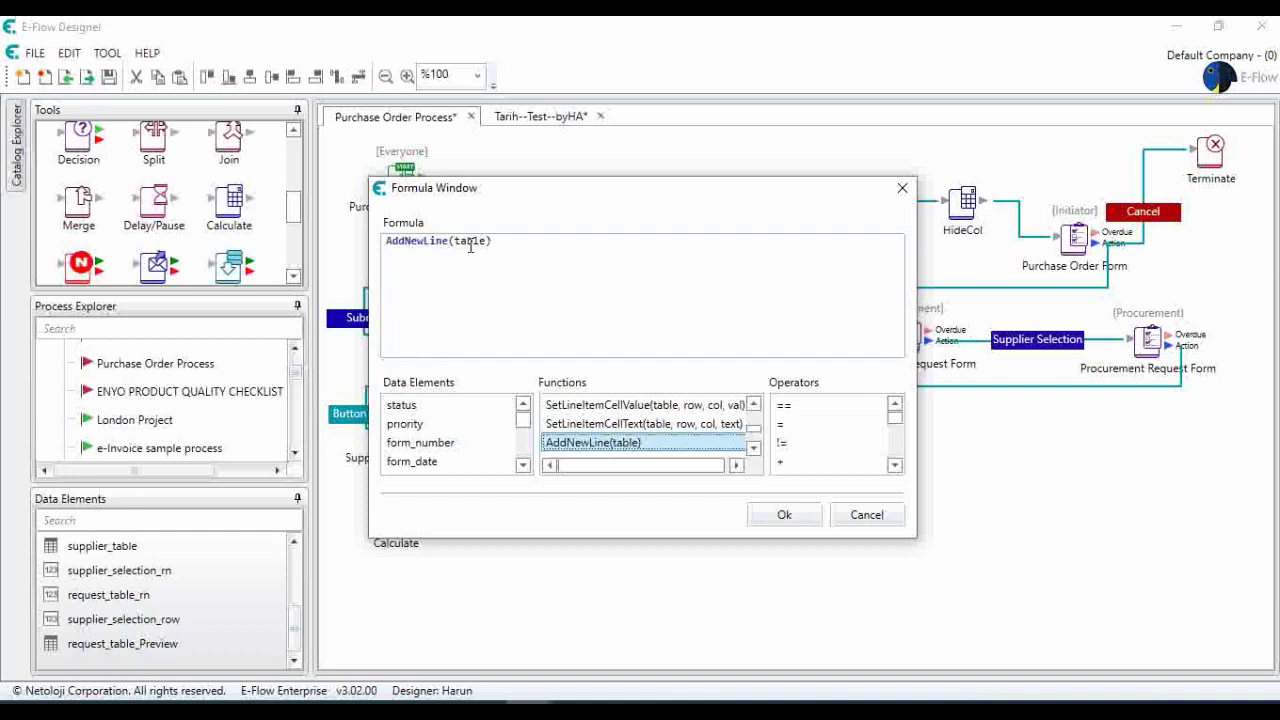
{"action": "double_click", "coordinate": [470, 241]}
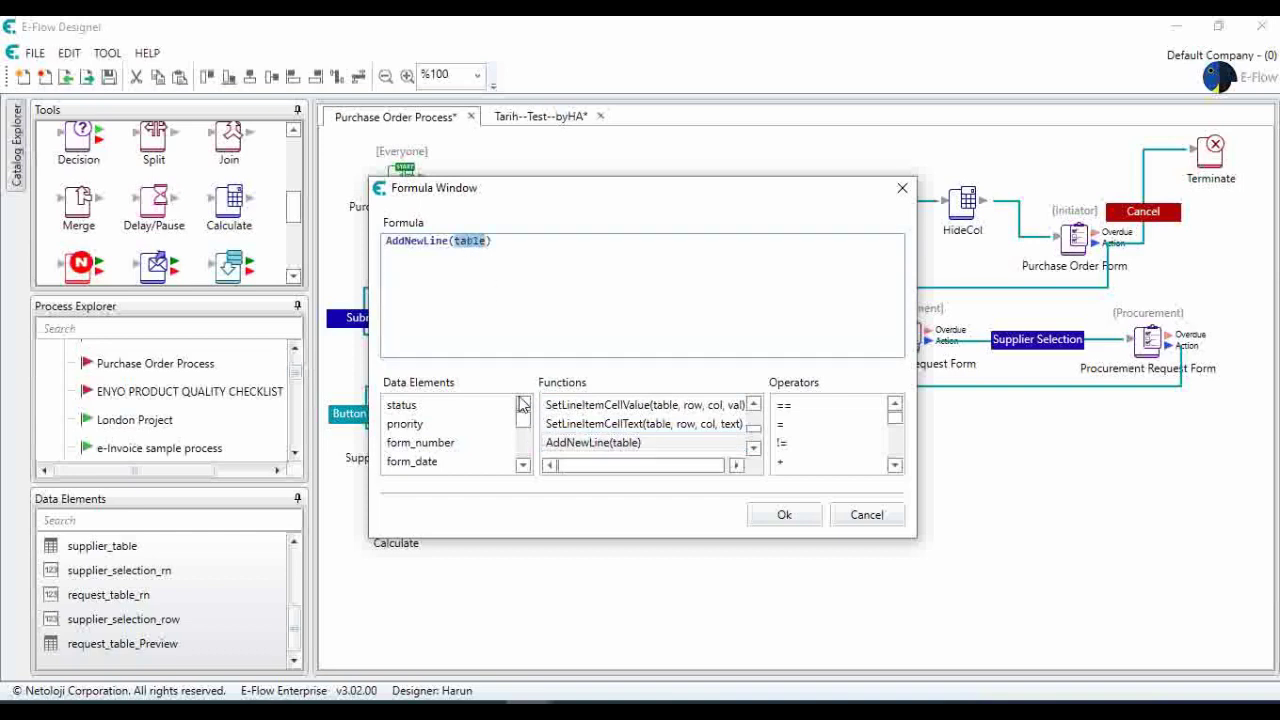
{"action": "key", "text": "Delete"}
{"action": "scroll", "coordinate": [524, 430], "scroll_direction": "down", "scroll_amount": 3}
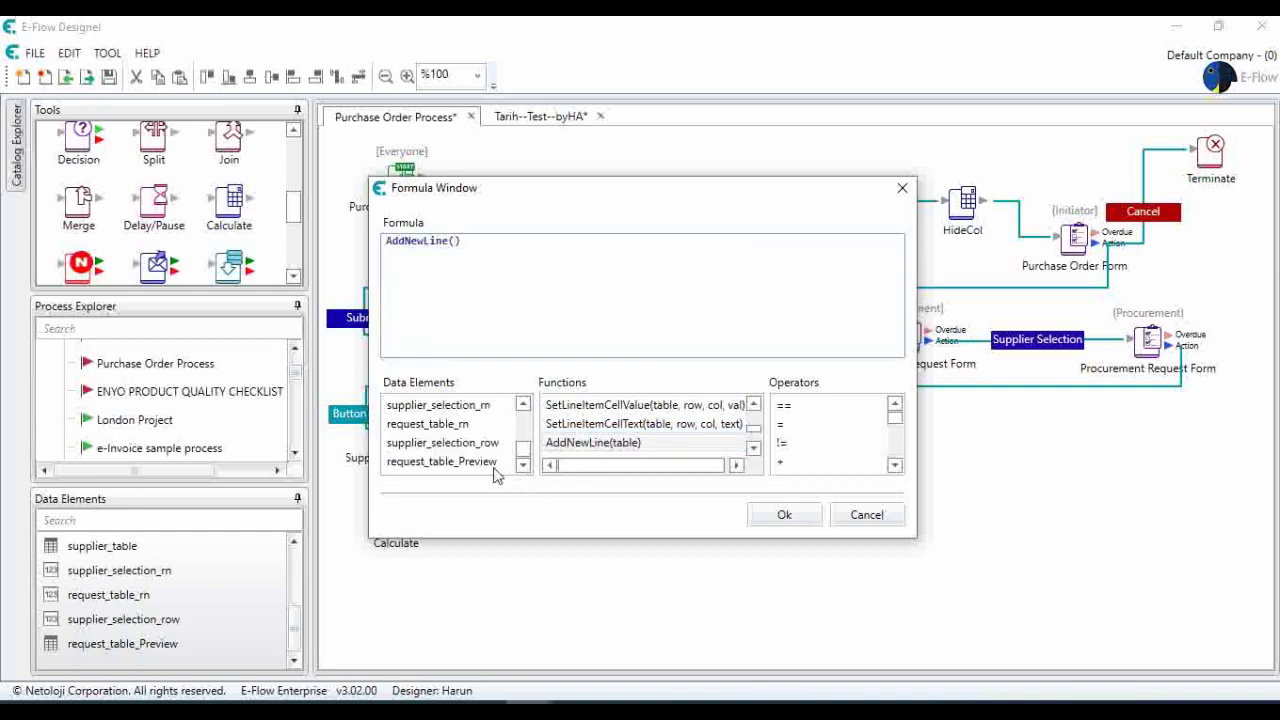
{"action": "double_click", "coordinate": [493, 465]}
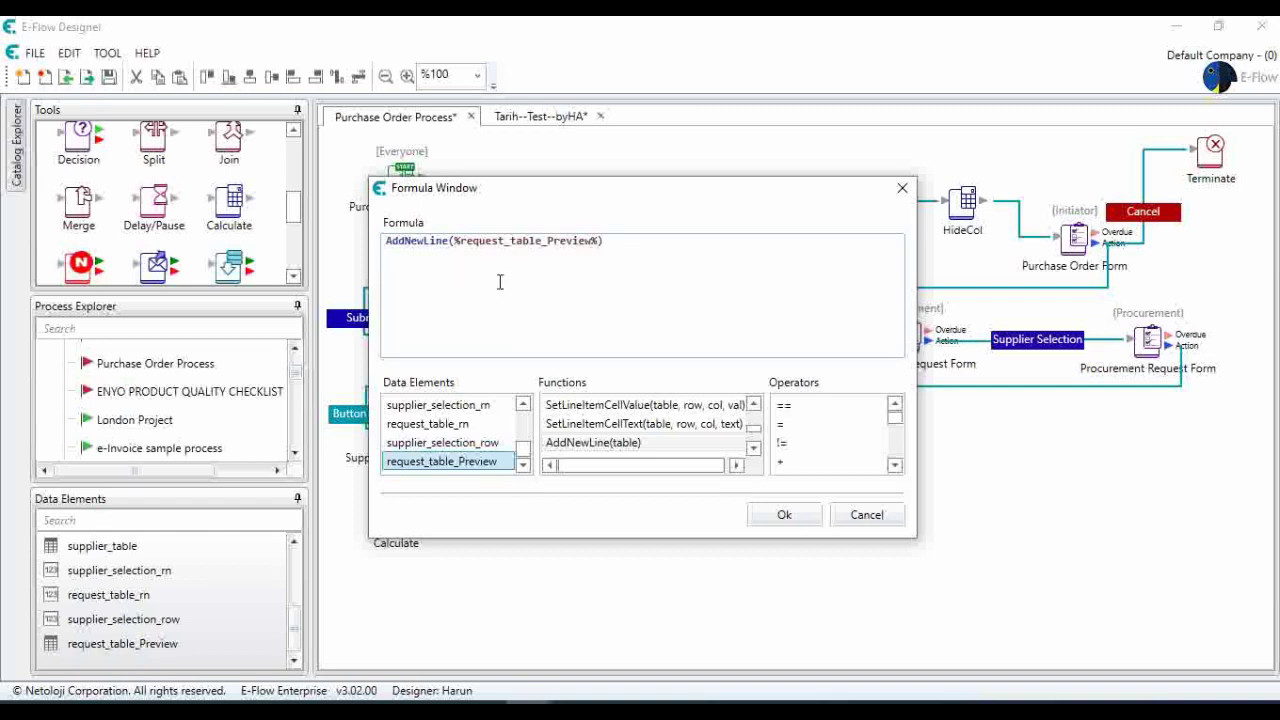
{"action": "left_click", "coordinate": [784, 516]}
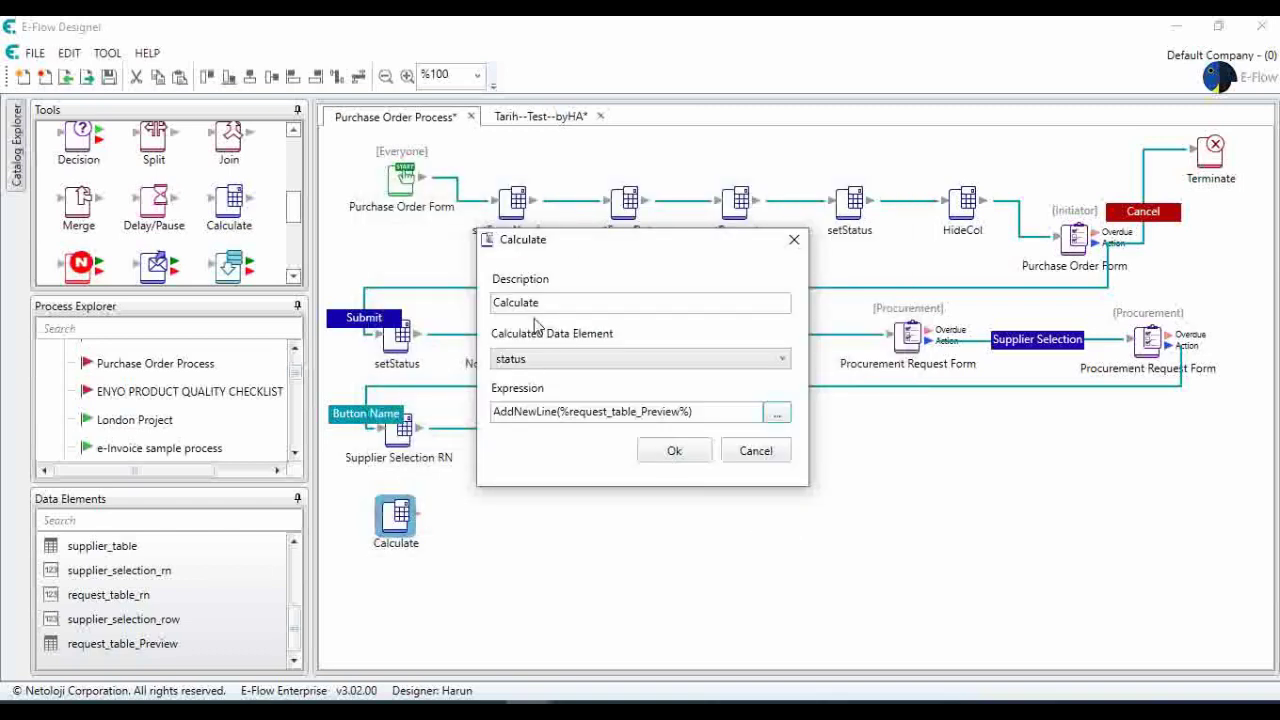
Set the new Calculate activity's calculated data element to request_table_Preview and its description to Add New Line.
{"action": "left_click", "coordinate": [560, 369]}
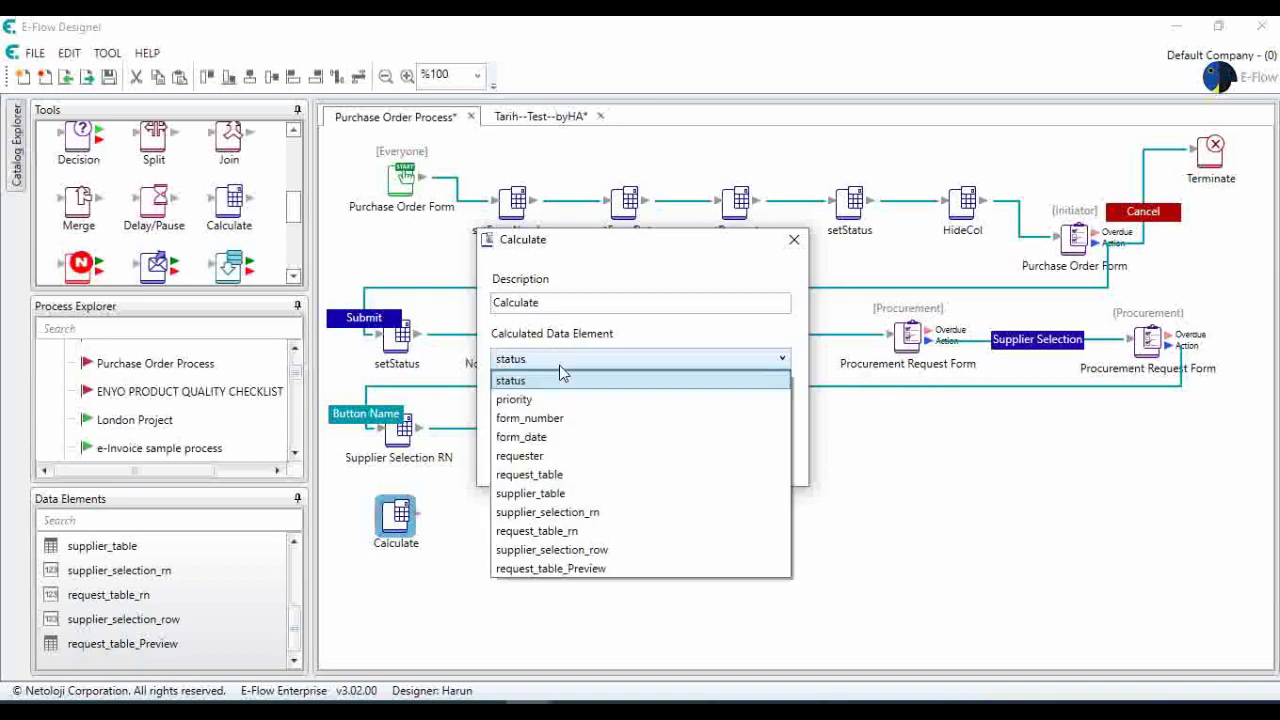
{"action": "left_click", "coordinate": [573, 578]}
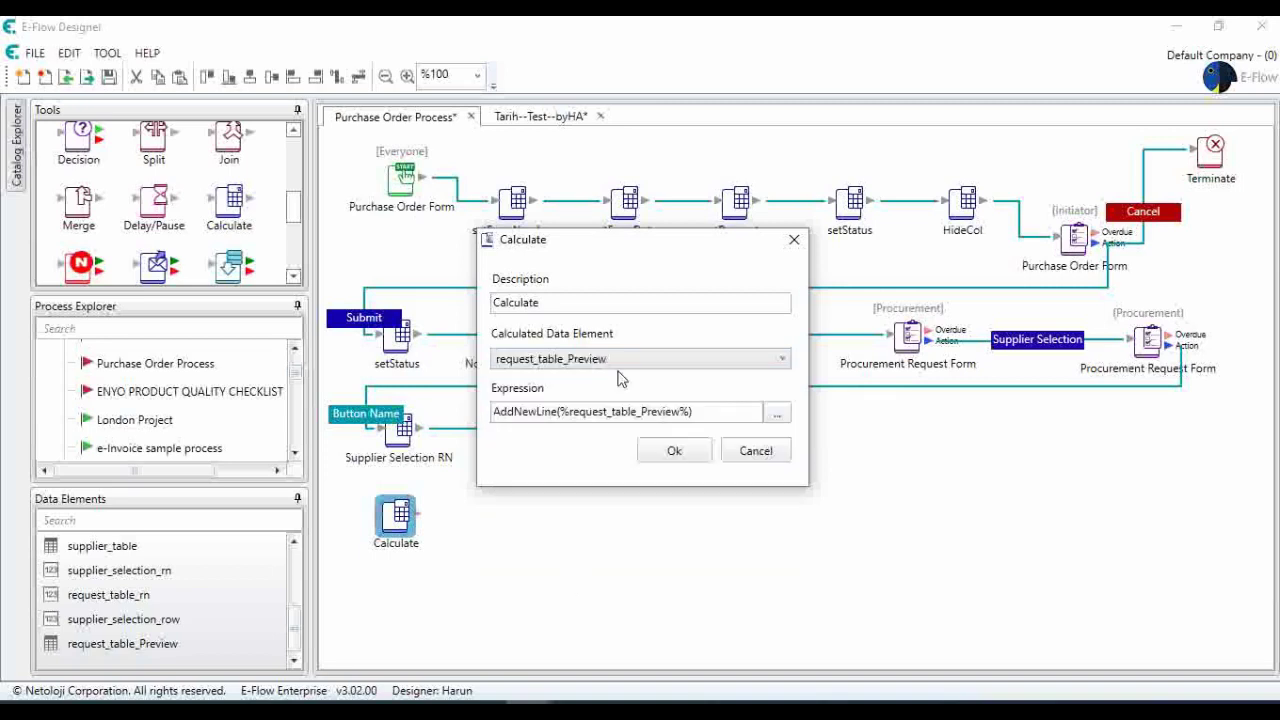
{"action": "double_click", "coordinate": [576, 298]}
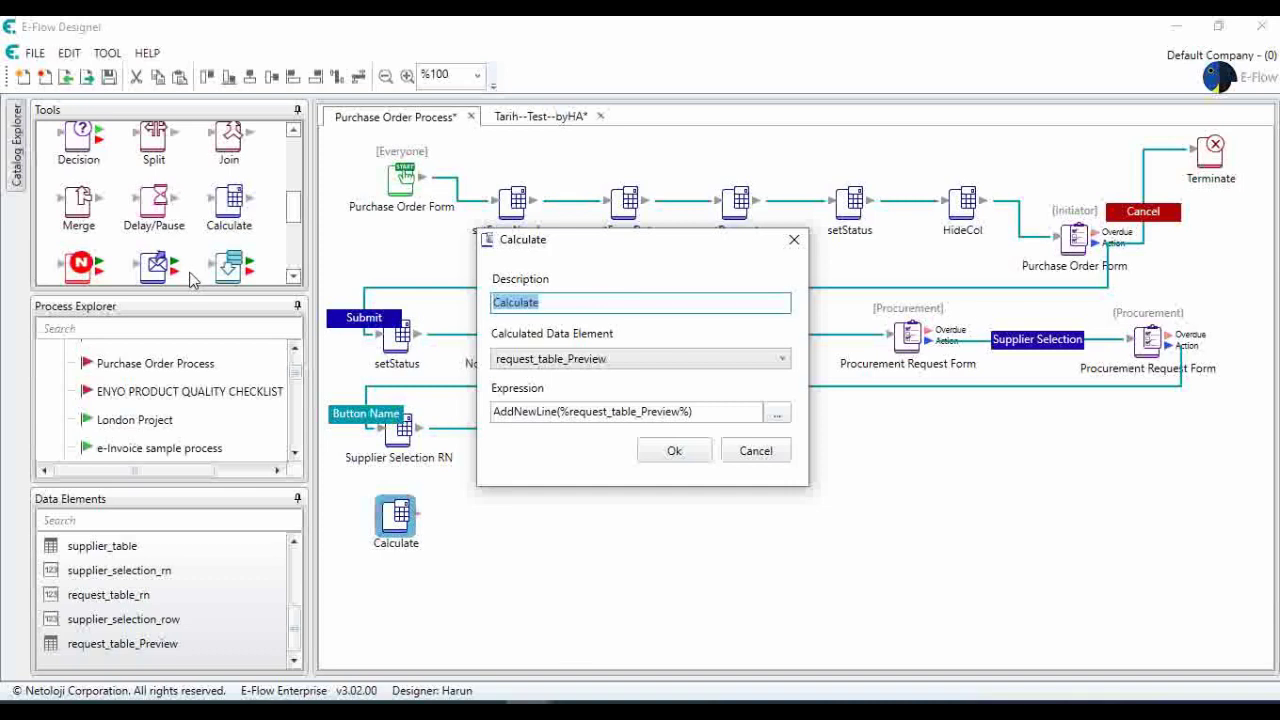
{"action": "type", "text": "Add New Line"}
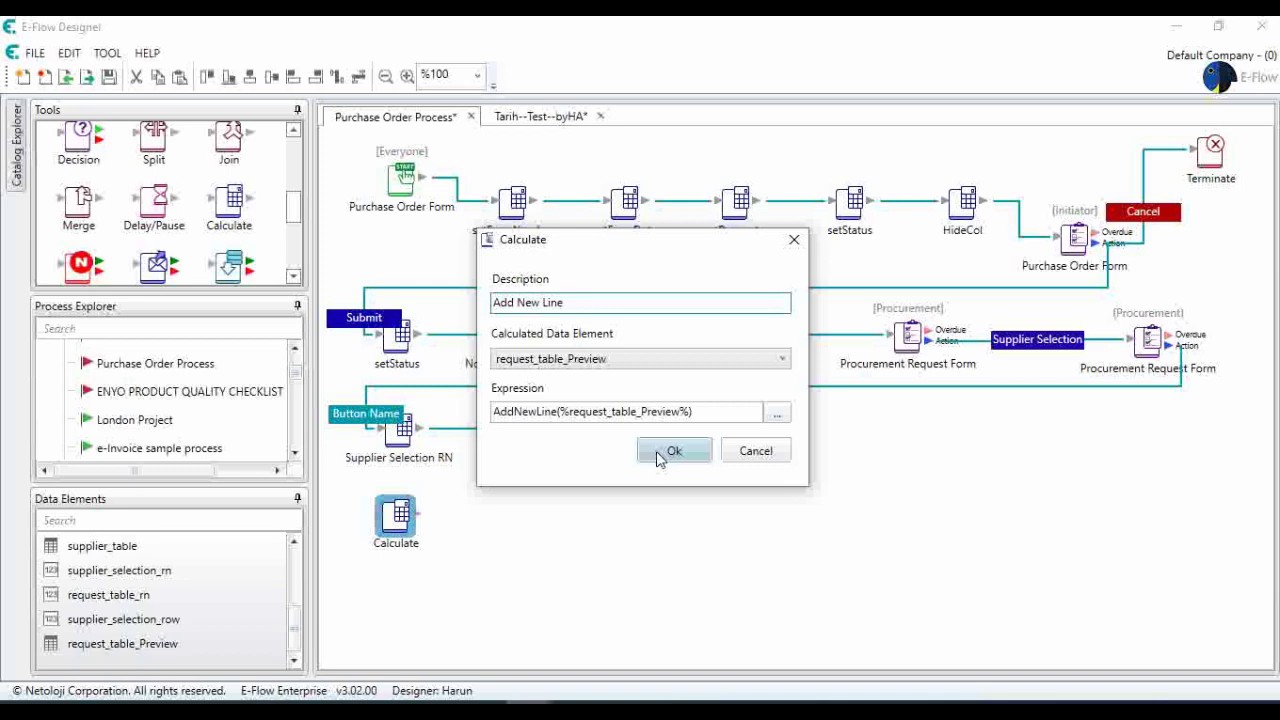
{"action": "left_click", "coordinate": [659, 452]}
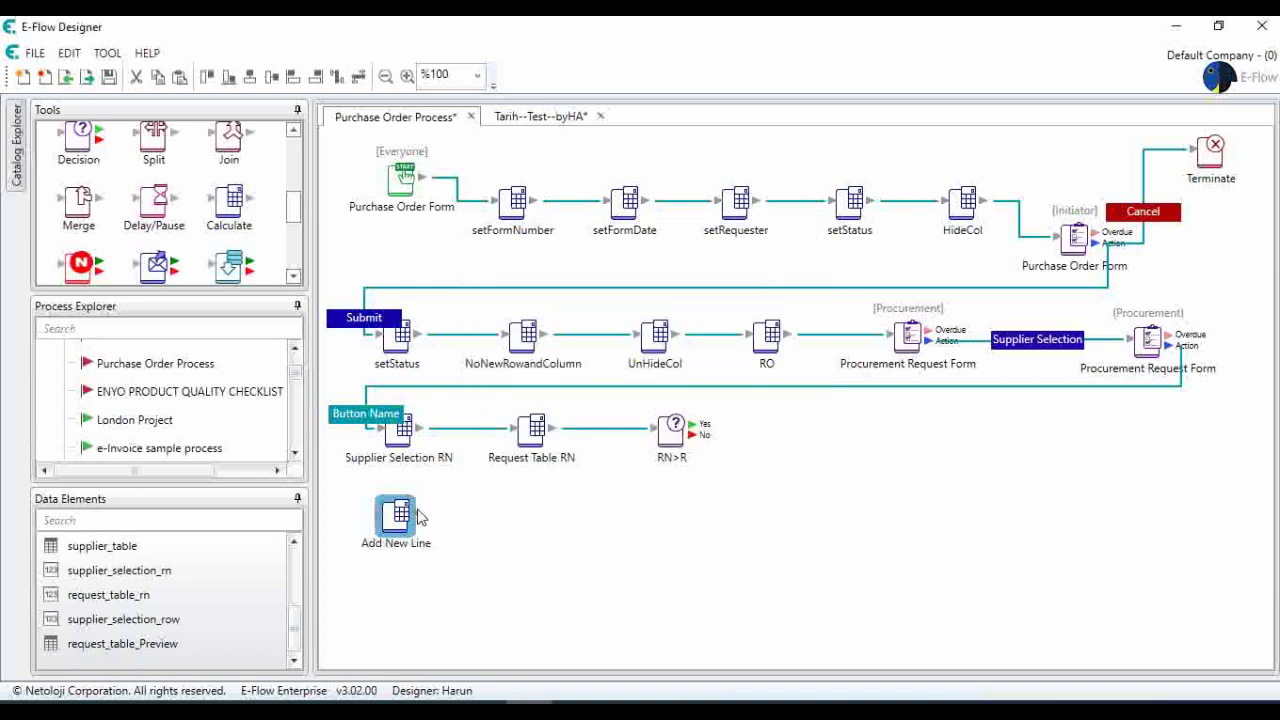
{"action": "left_click_drag", "start_coordinate": [395, 512], "coordinate": [418, 512]}
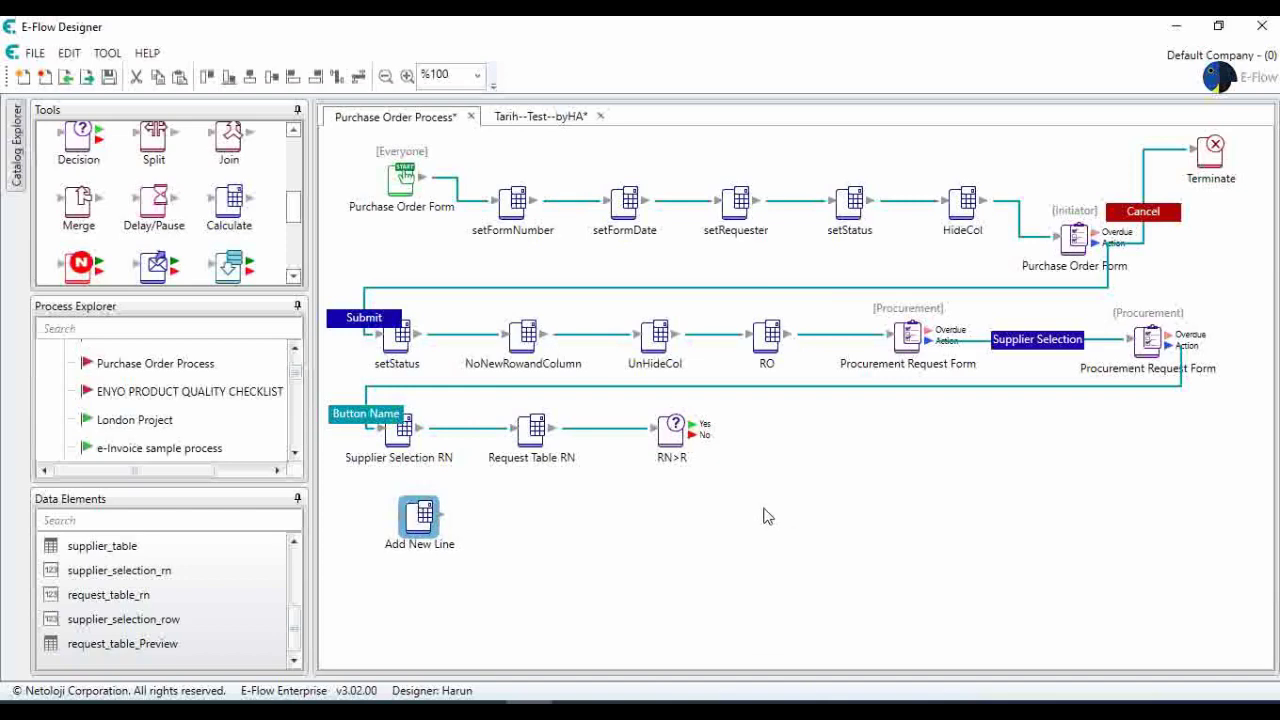